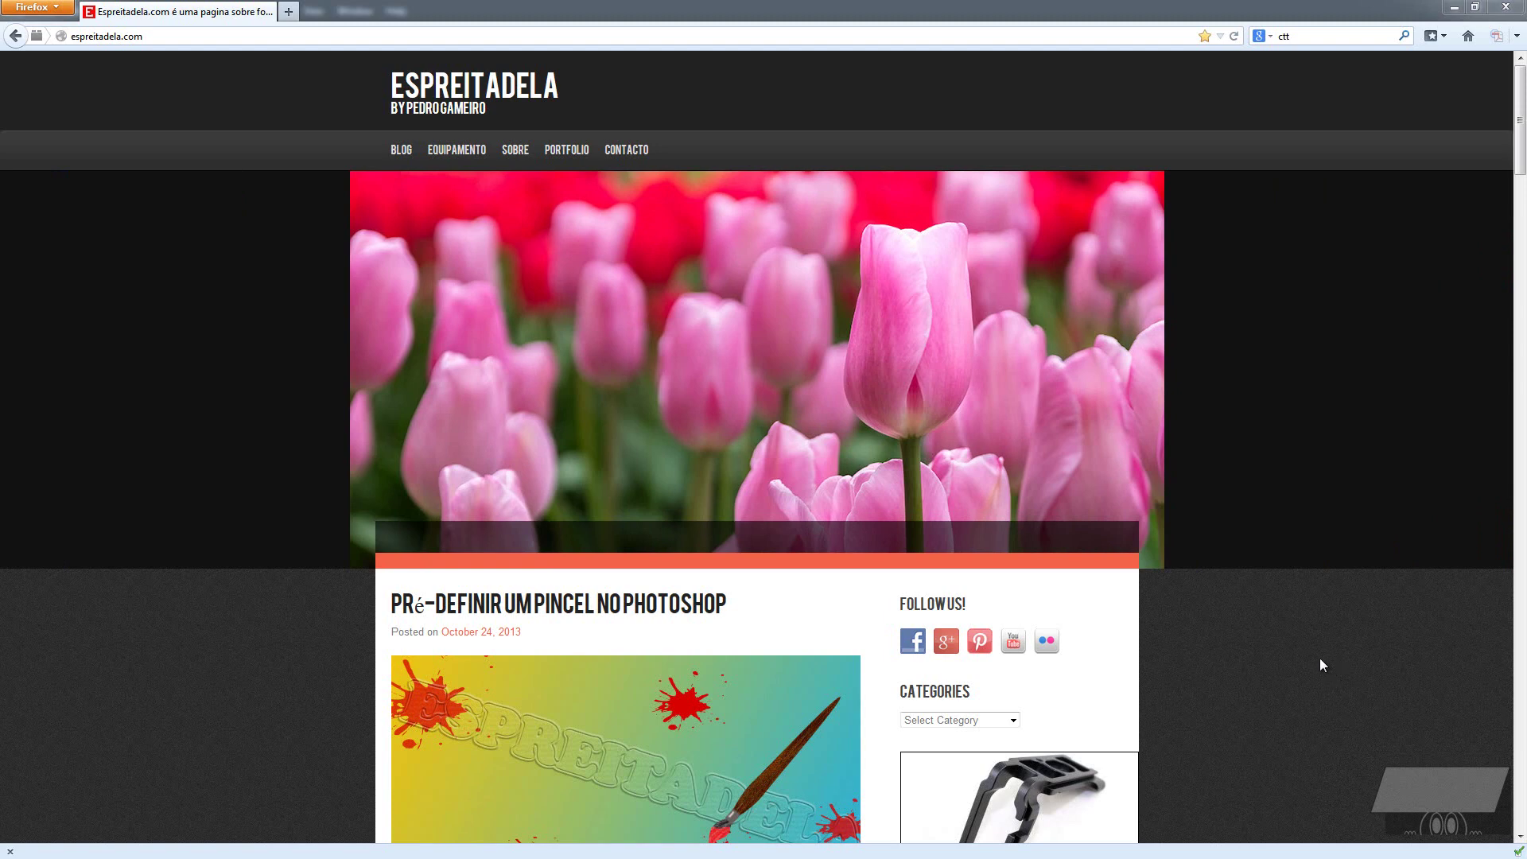
# Scroll down the Espreitadela blog page in Firefox and back up to the top
pyautogui.scroll(-2, 1320, 659)
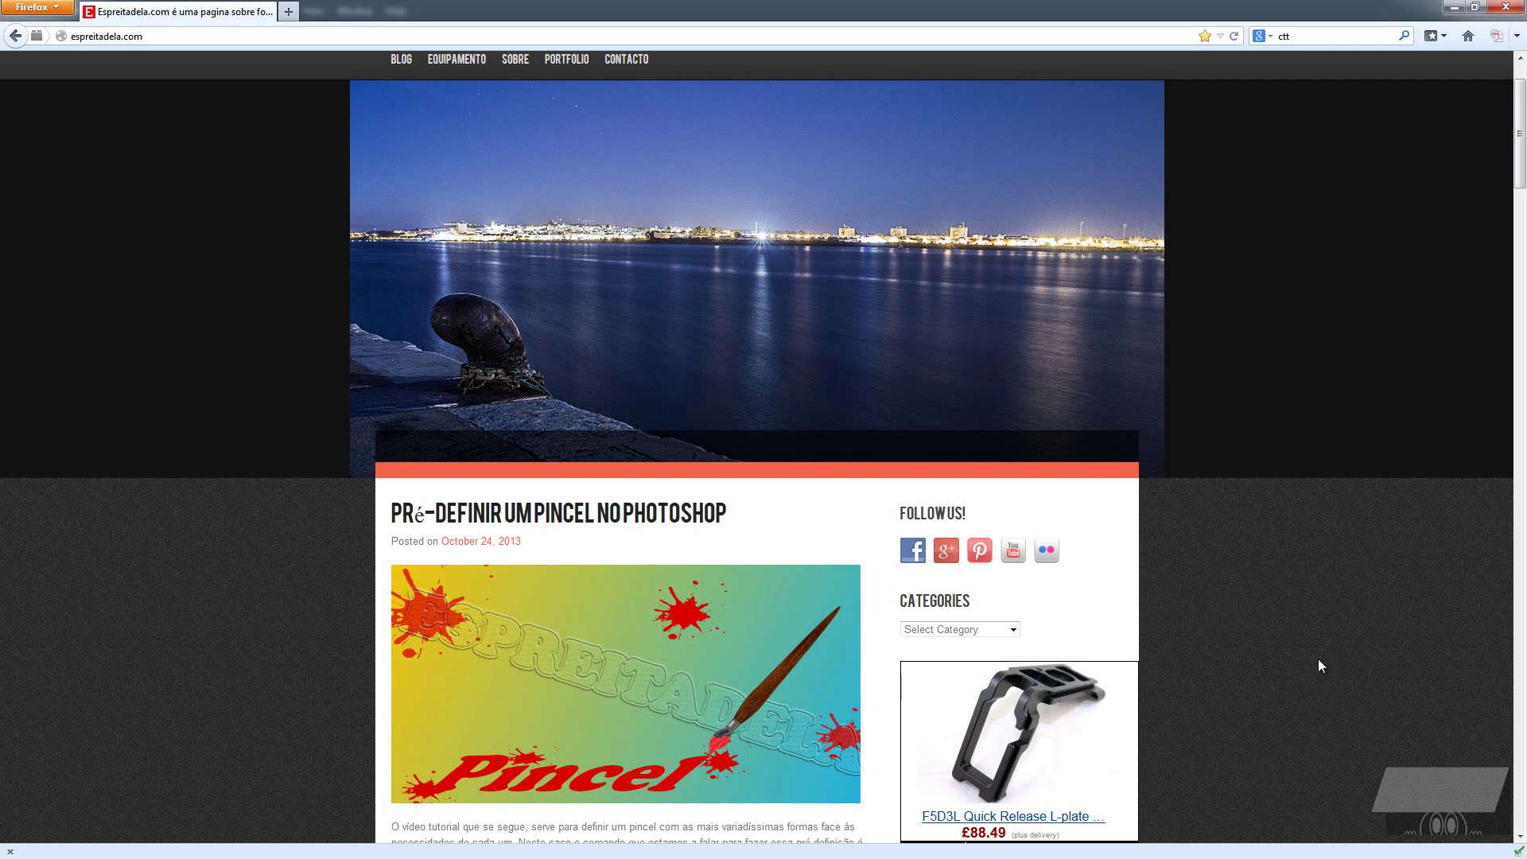
pyautogui.scroll(2, 1316, 663)
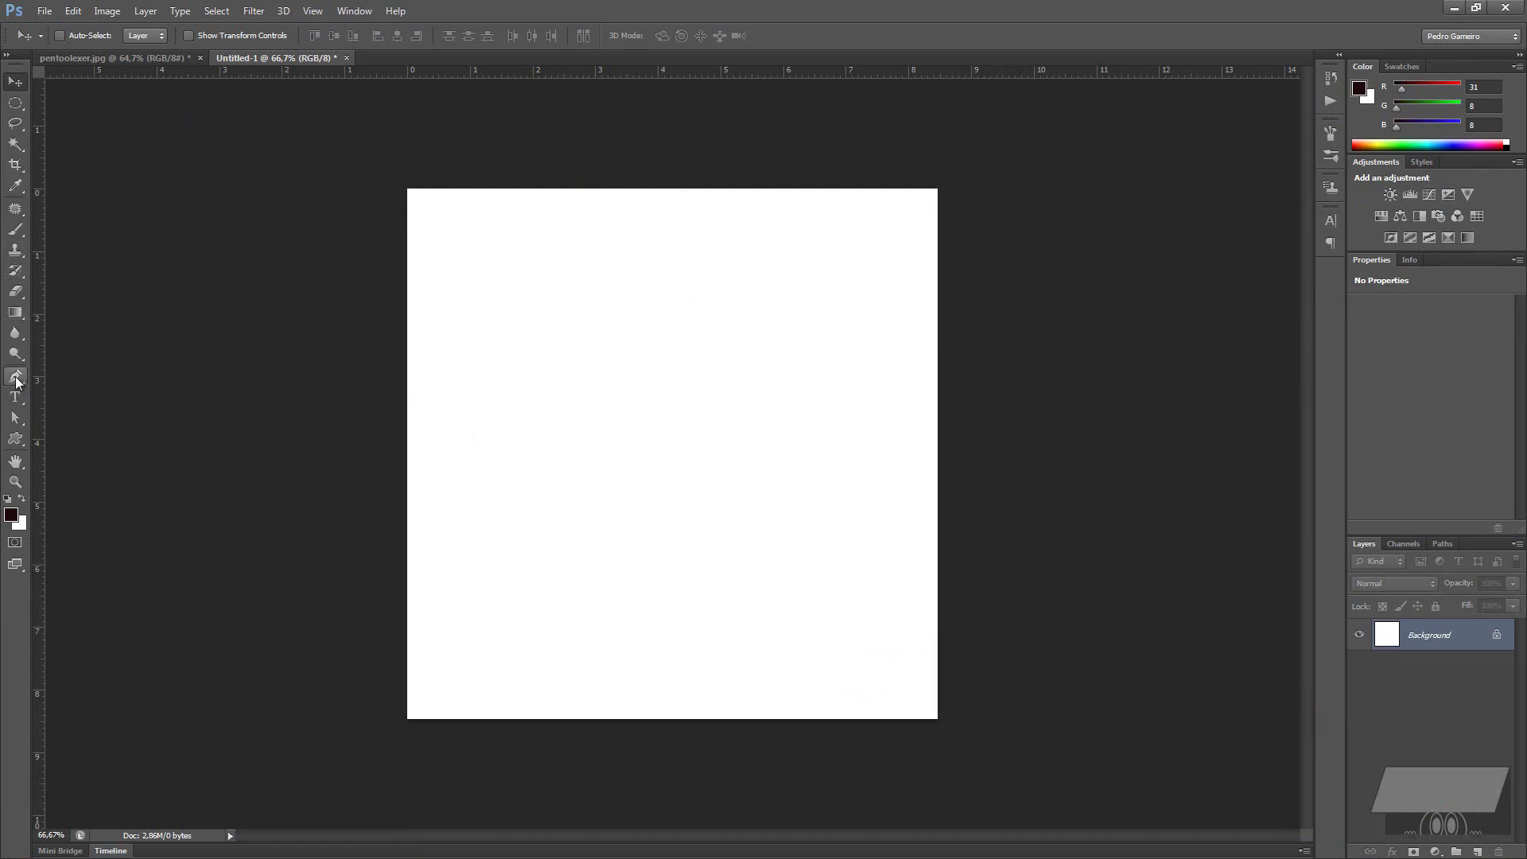
# Draw a closed three-anchor triangular Pen path, then move its bottom anchor up and right
pyautogui.click(16, 380)
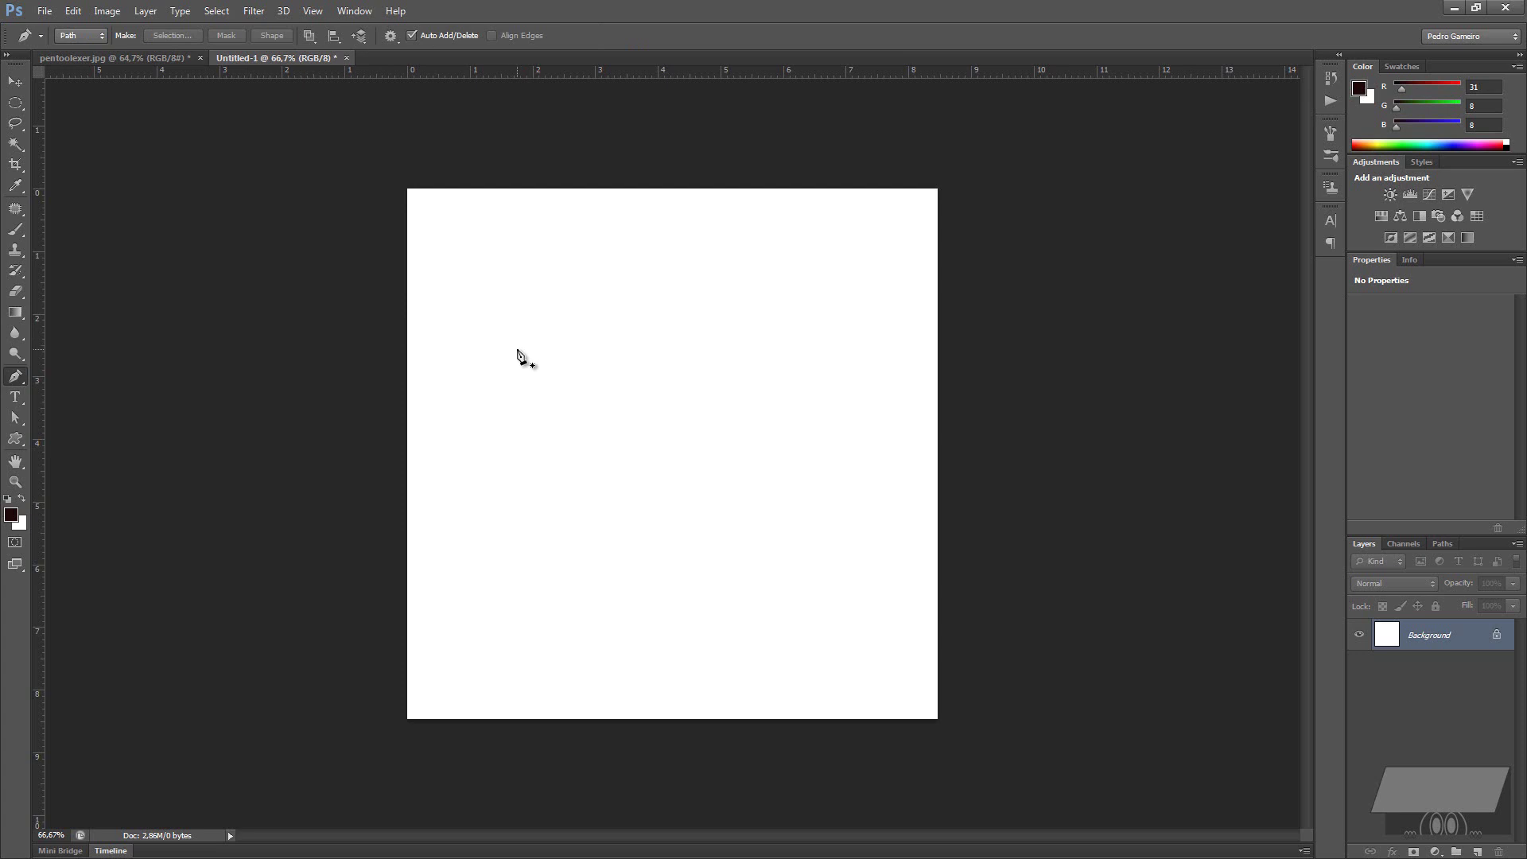
pyautogui.click(486, 285)
pyautogui.click(595, 610)
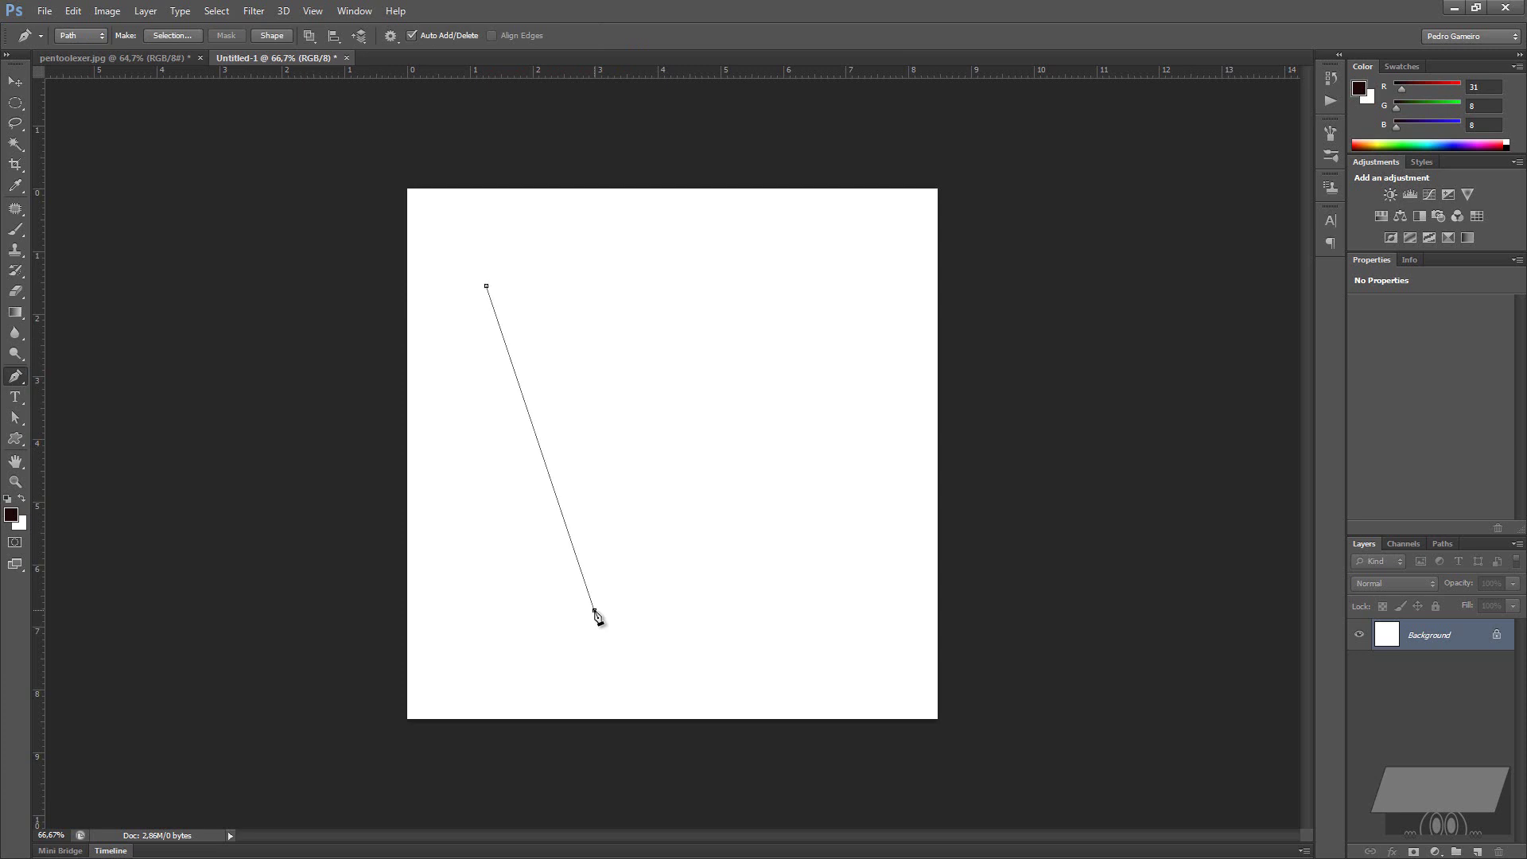
pyautogui.click(730, 319)
pyautogui.click(486, 285)
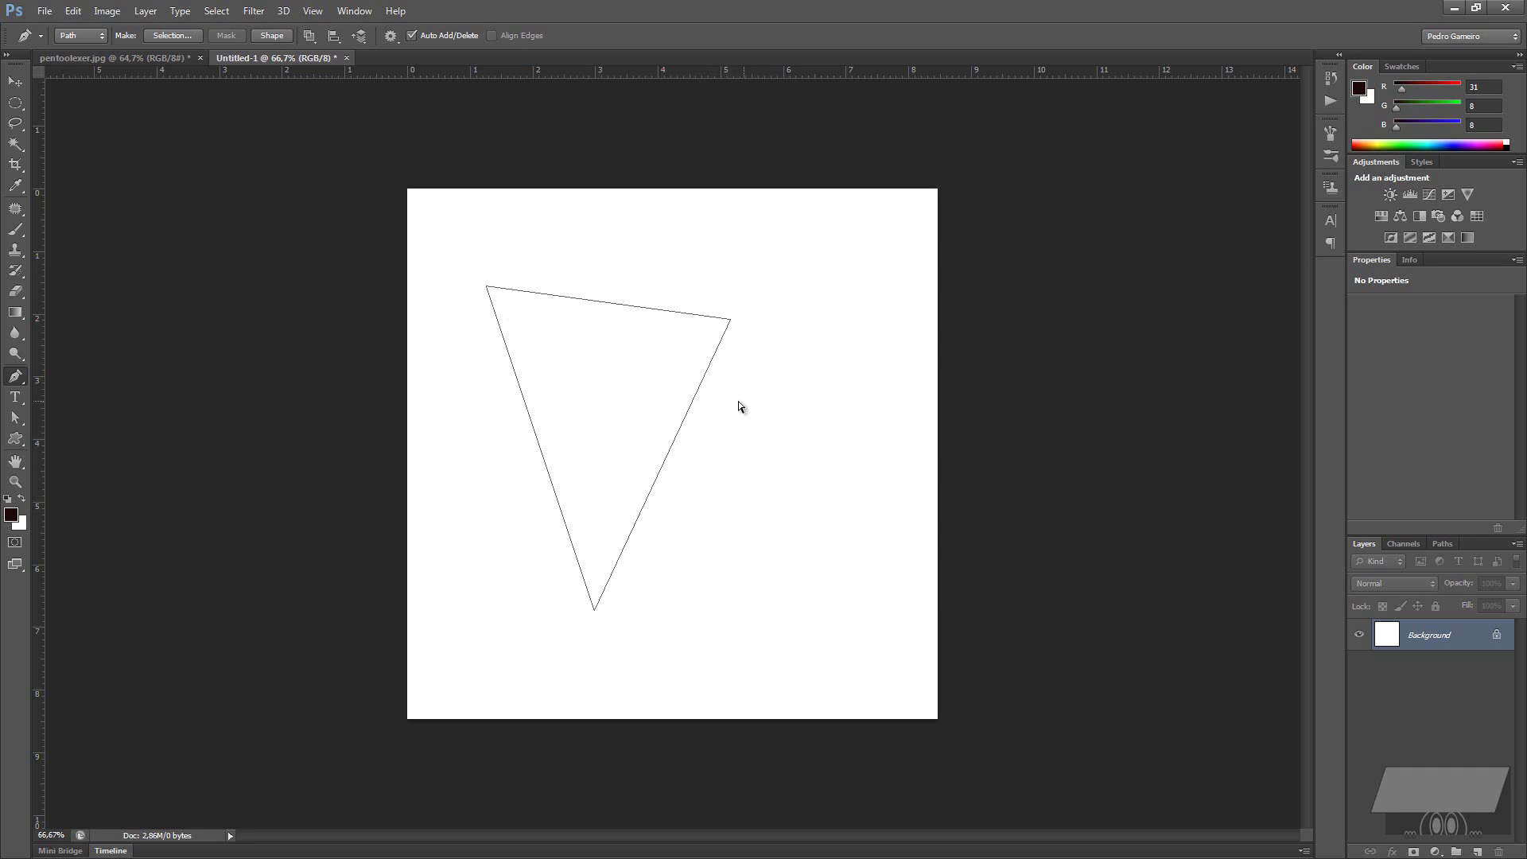
pyautogui.keyDown('ctrl'); pyautogui.click(675, 446); pyautogui.keyUp('ctrl')
pyautogui.moveTo(595, 611)
pyautogui.mouseDown()
pyautogui.moveTo(676, 567)
pyautogui.moveTo(627, 496)
pyautogui.moveTo(708, 555)
pyautogui.moveTo(561, 555)
pyautogui.moveTo(689, 592)
pyautogui.moveTo(689, 541)
pyautogui.moveTo(671, 527)
pyautogui.moveTo(697, 525)
pyautogui.mouseUp()
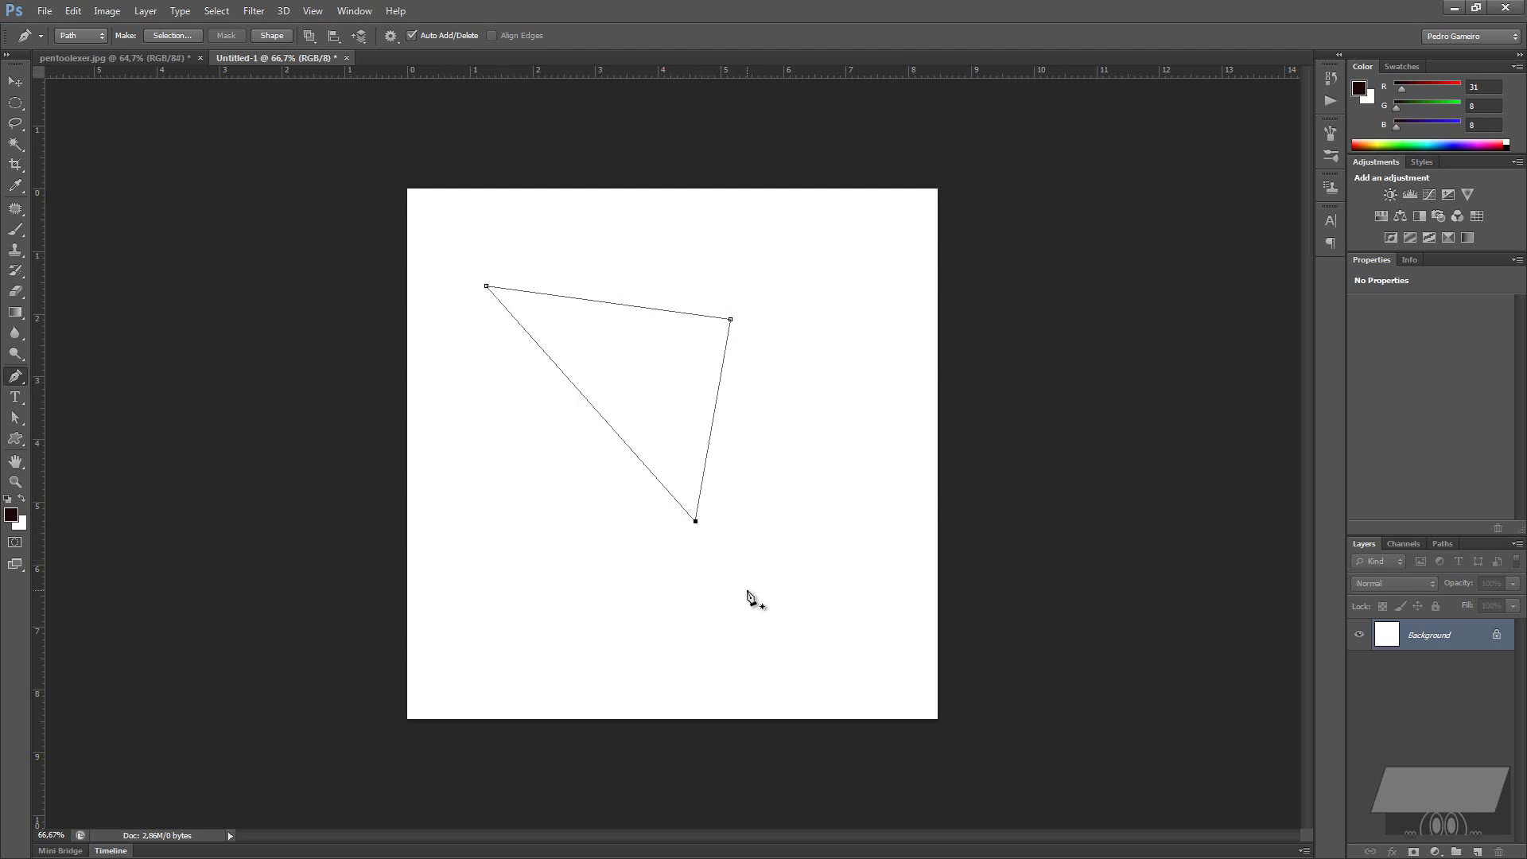
# Undo the triangle and draw a closed four-anchor curved path with Pen click-drags
pyautogui.hotkey('ctrl', 'alt', 'z')
pyautogui.hotkey('ctrl', 'alt', 'z')
pyautogui.hotkey('ctrl', 'alt', 'z')
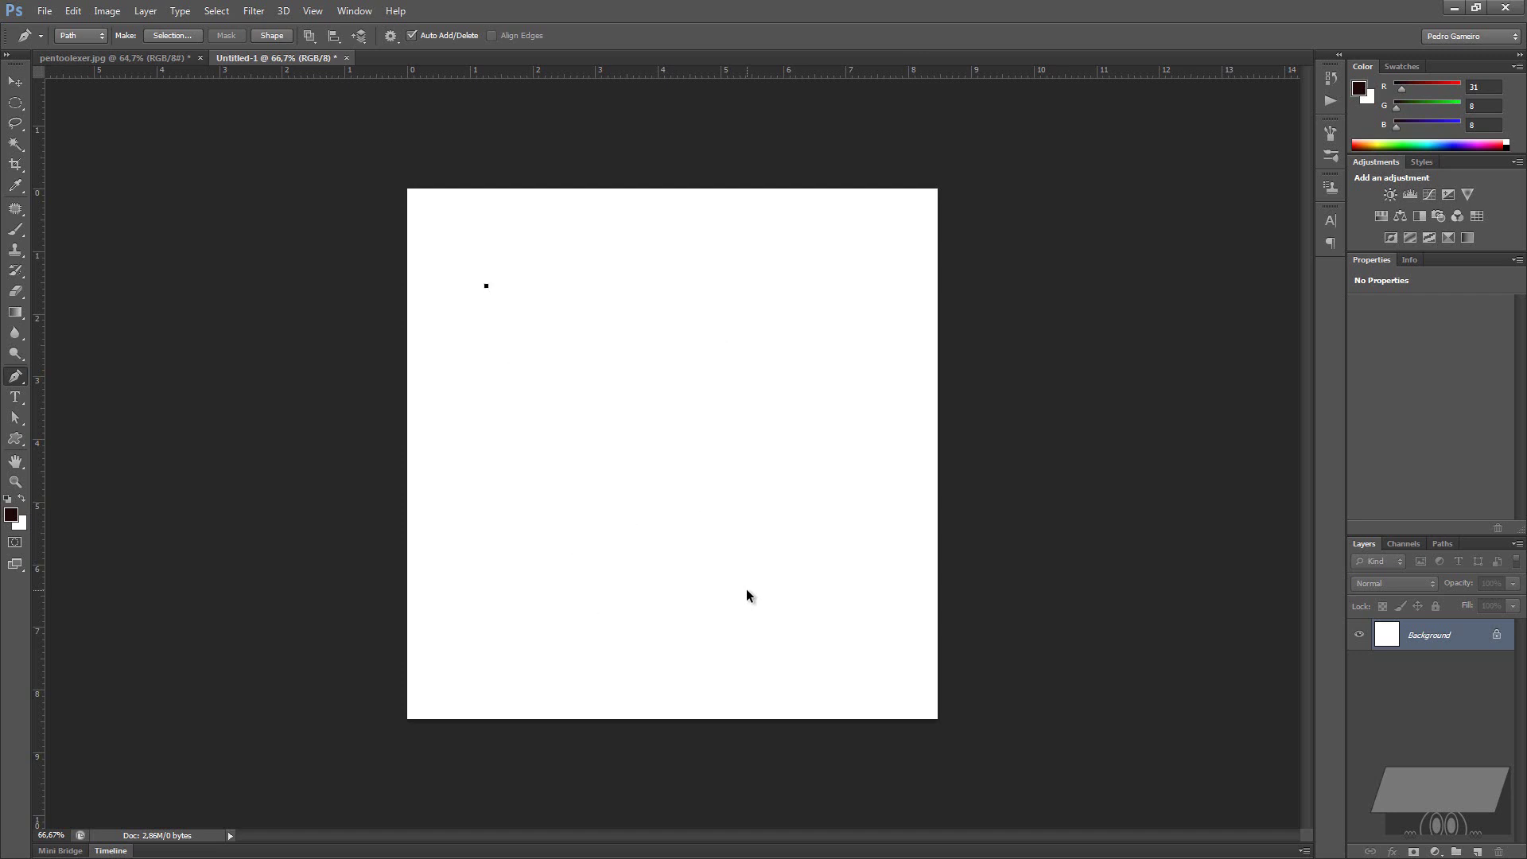
pyautogui.hotkey('ctrl', 'alt', 'z')
pyautogui.click(487, 301)
pyautogui.moveTo(569, 587)
pyautogui.mouseDown()
pyautogui.moveTo(676, 622)
pyautogui.moveTo(665, 653)
pyautogui.moveTo(667, 613)
pyautogui.mouseUp()
pyautogui.moveTo(748, 397)
pyautogui.mouseDown()
pyautogui.moveTo(761, 356)
pyautogui.moveTo(720, 324)
pyautogui.mouseUp()
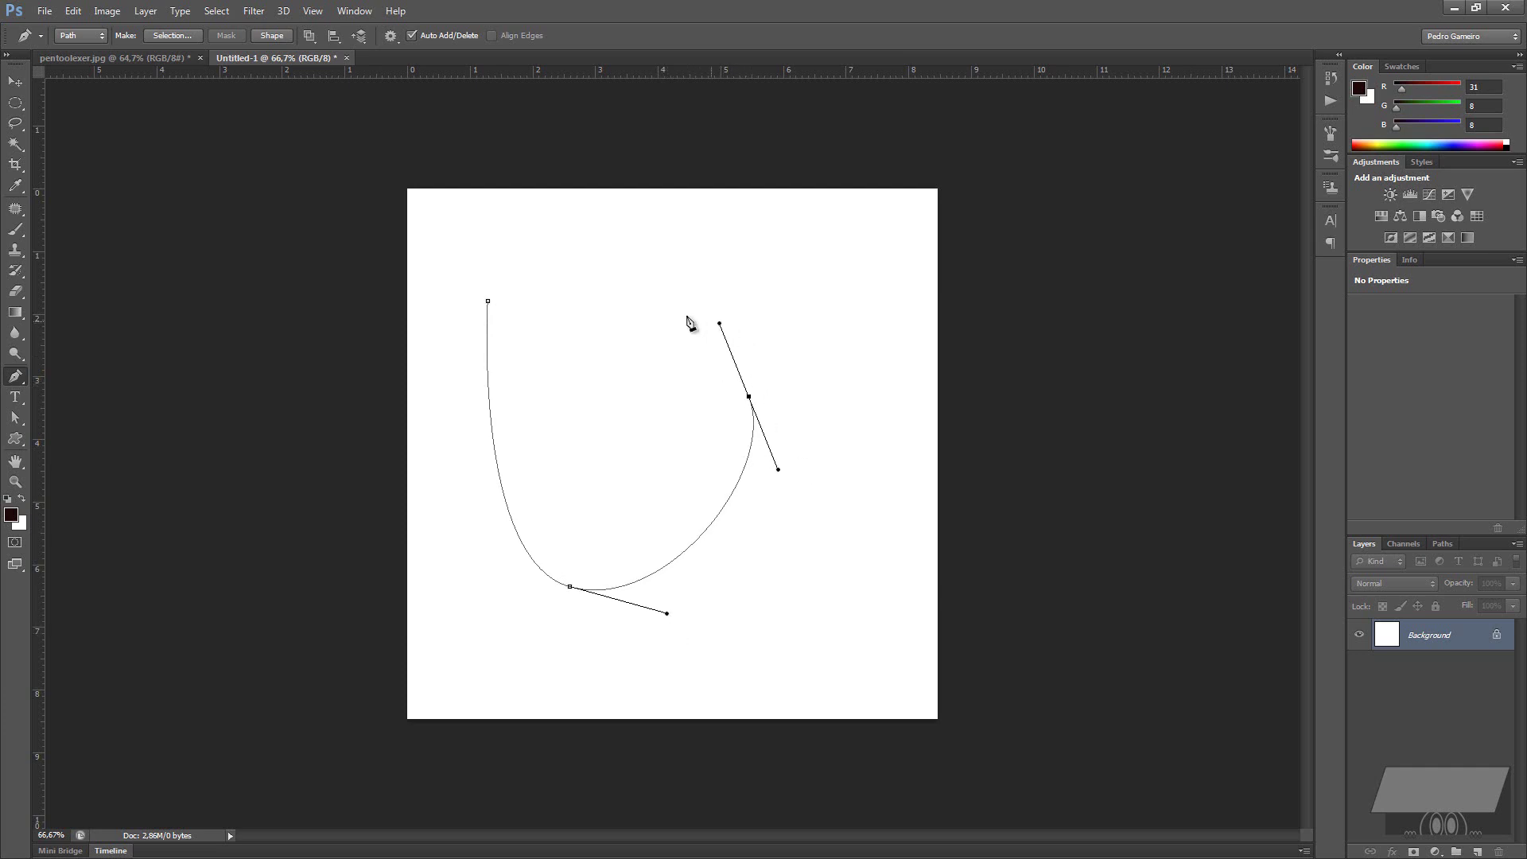
pyautogui.moveTo(612, 273); pyautogui.dragTo(541, 271)
pyautogui.click(487, 302)
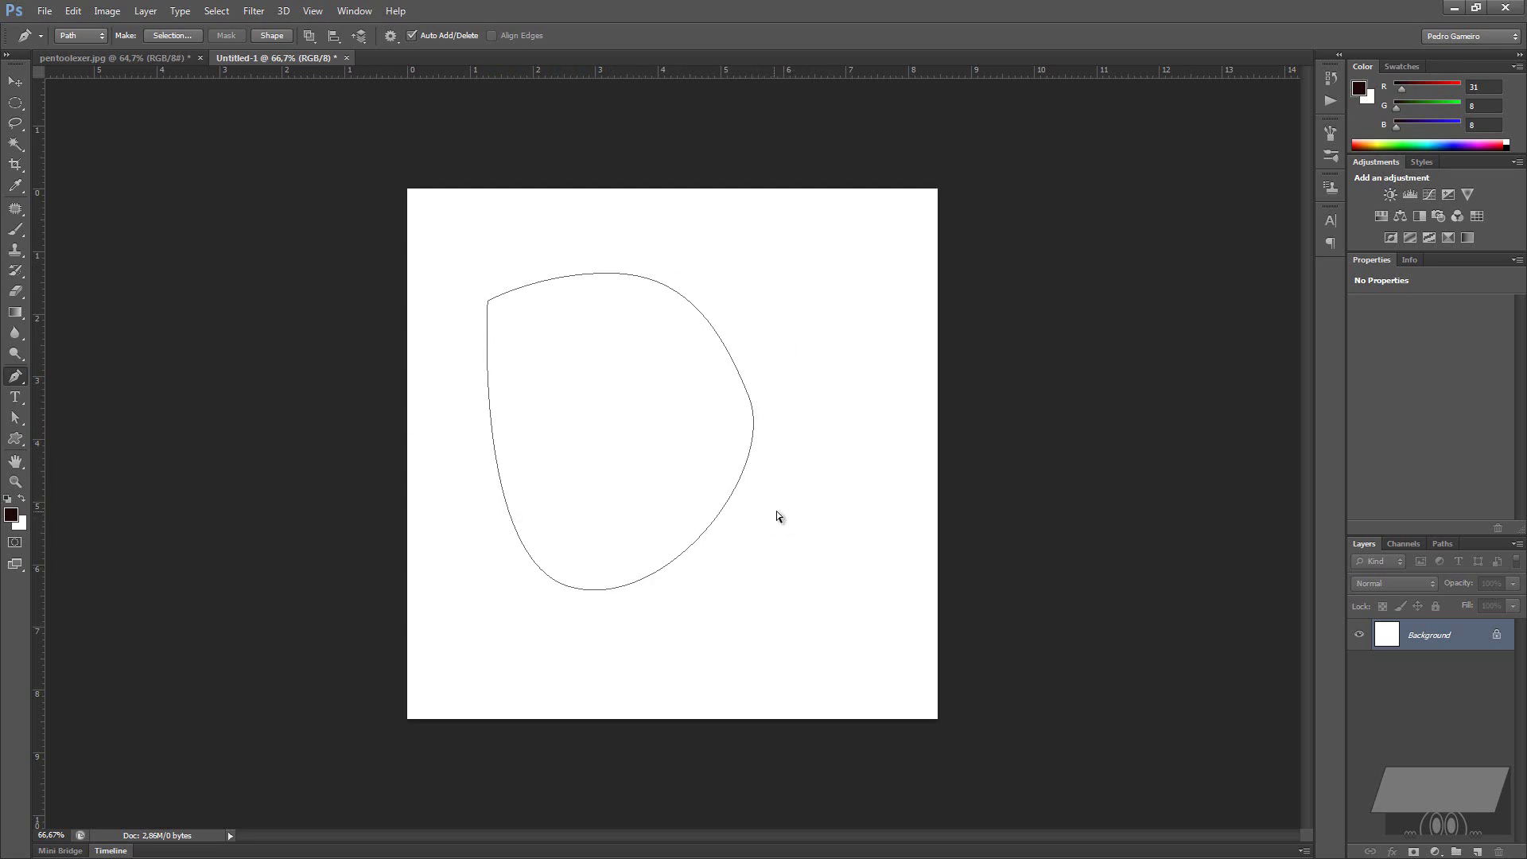
# Reshape the curved path's anchors and handles into a D-like shape with one sharp corner
pyautogui.keyDown('ctrl'); pyautogui.click(741, 479); pyautogui.keyUp('ctrl')
pyautogui.moveTo(570, 588)
pyautogui.mouseDown()
pyautogui.moveTo(635, 601)
pyautogui.moveTo(605, 595)
pyautogui.mouseUp()
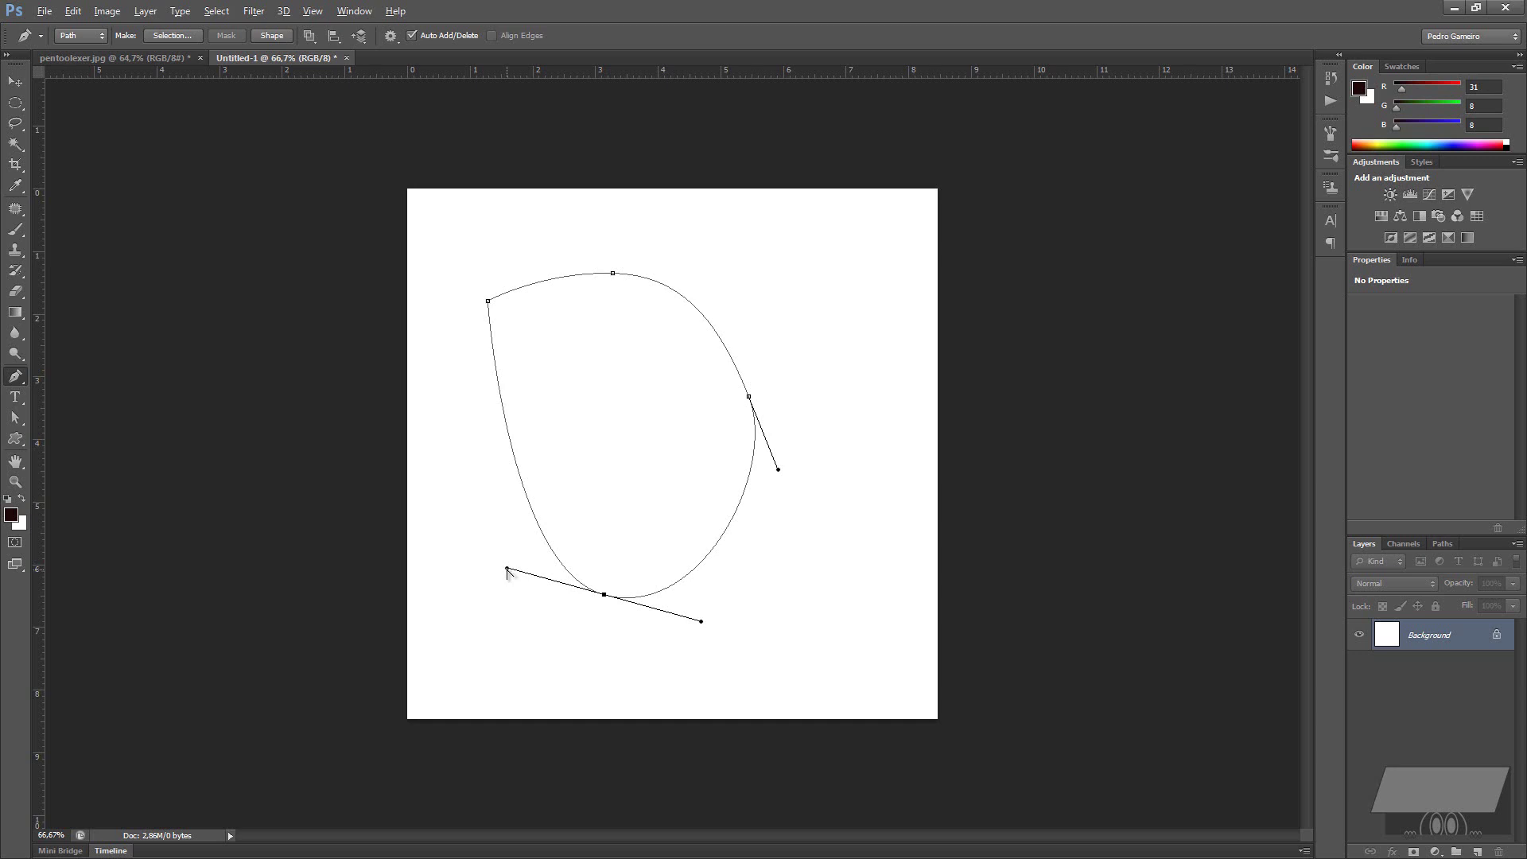
pyautogui.moveTo(506, 568)
pyautogui.mouseDown()
pyautogui.moveTo(501, 618)
pyautogui.moveTo(512, 595)
pyautogui.mouseUp()
pyautogui.moveTo(718, 618)
pyautogui.mouseDown()
pyautogui.moveTo(760, 634)
pyautogui.moveTo(746, 567)
pyautogui.mouseUp()
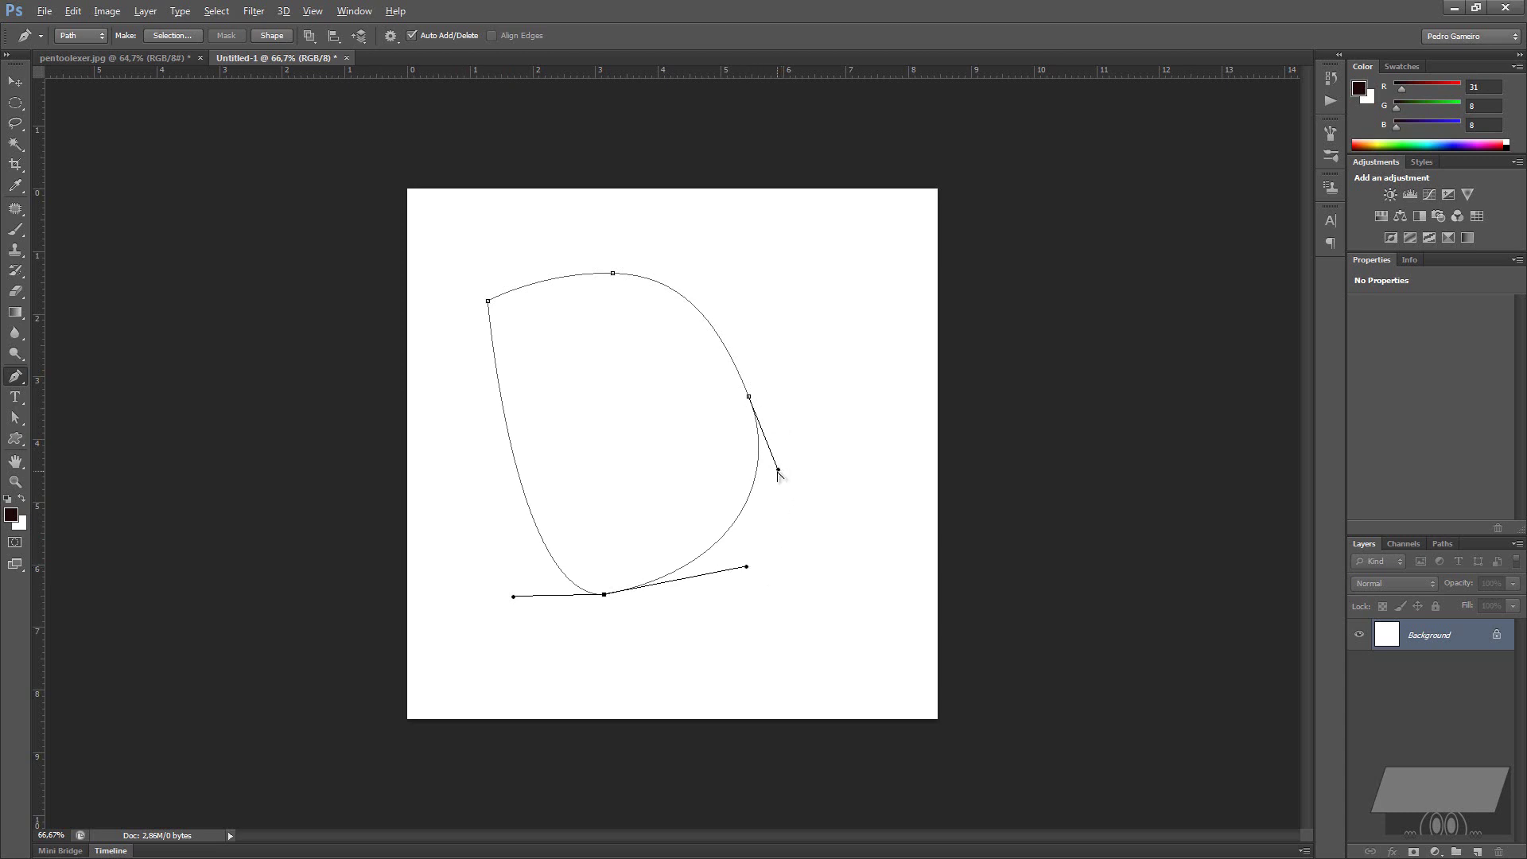
pyautogui.moveTo(778, 469); pyautogui.dragTo(770, 476)
pyautogui.keyDown('ctrl'); pyautogui.click(749, 398); pyautogui.keyUp('ctrl')
pyautogui.moveTo(720, 323)
pyautogui.mouseDown()
pyautogui.moveTo(783, 311)
pyautogui.moveTo(714, 315)
pyautogui.moveTo(642, 365)
pyautogui.mouseUp()
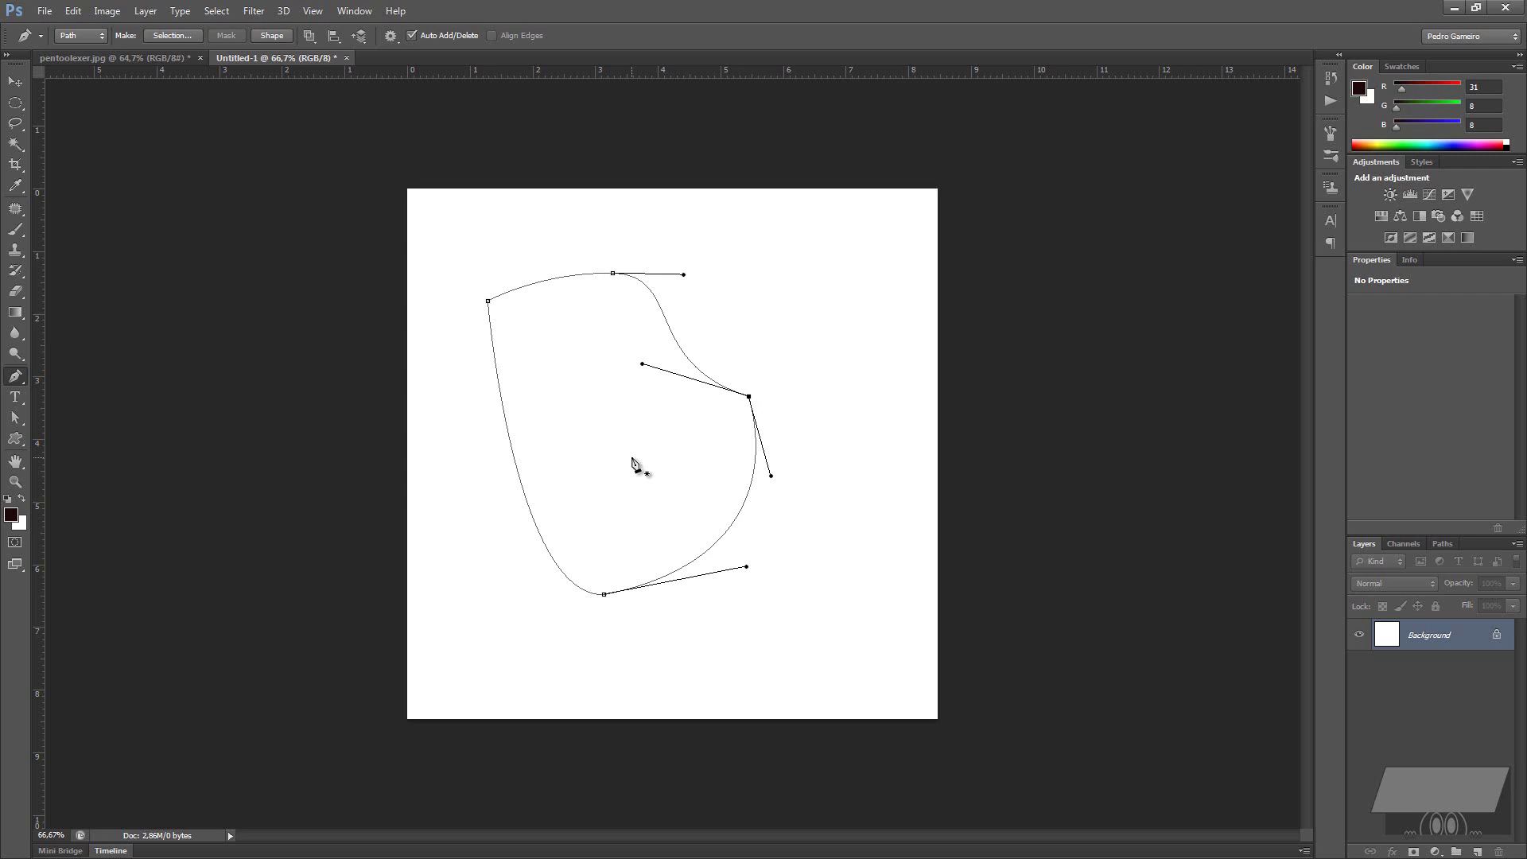
# Convert the curved path to a selection, then switch to the pentoolexer.jpg document
pyautogui.rightClick(575, 280)
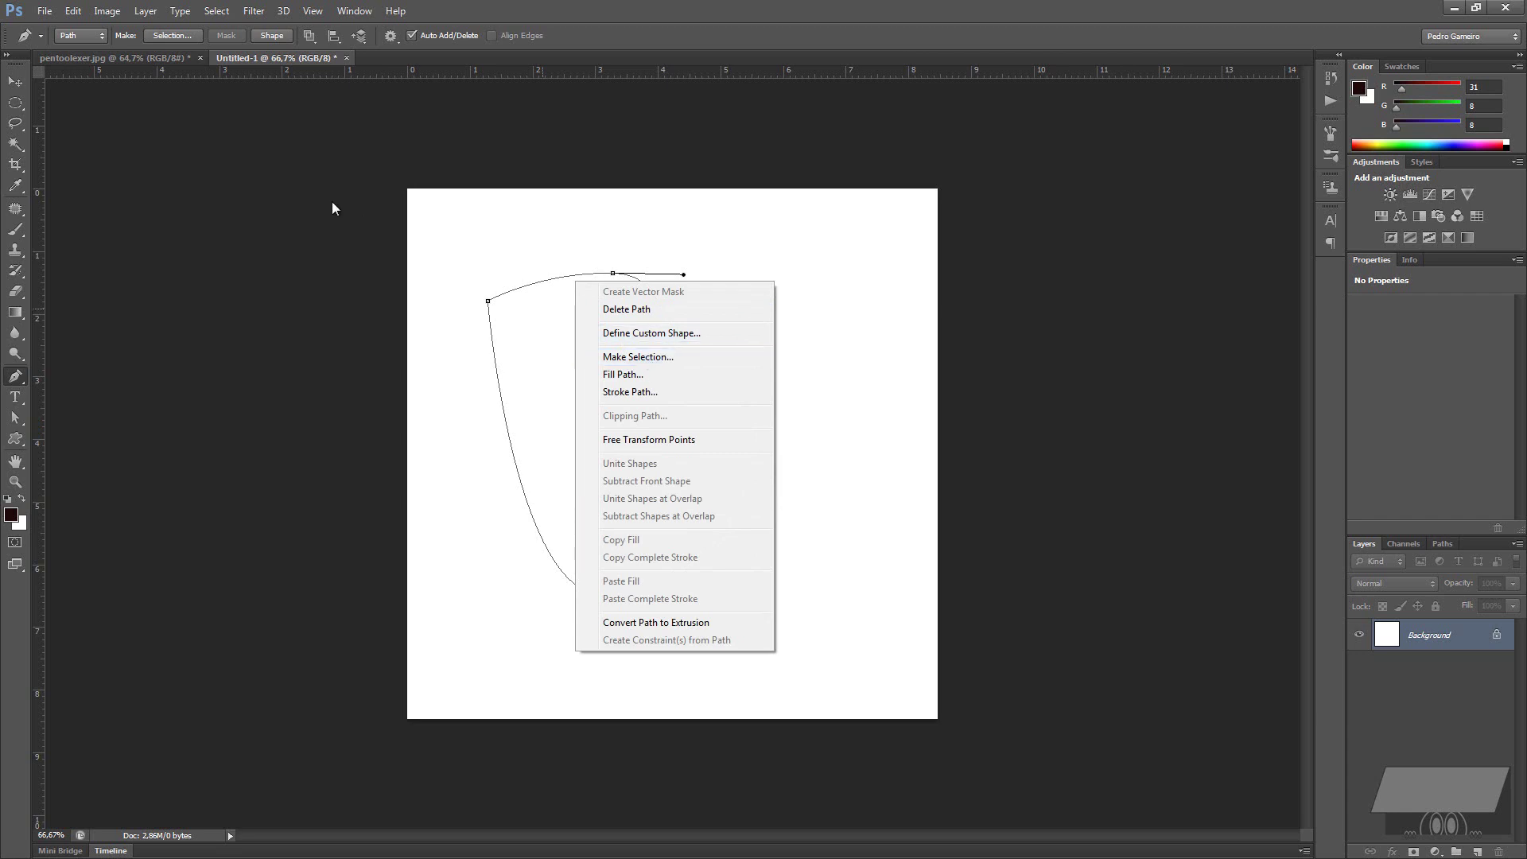
pyautogui.click(175, 36)
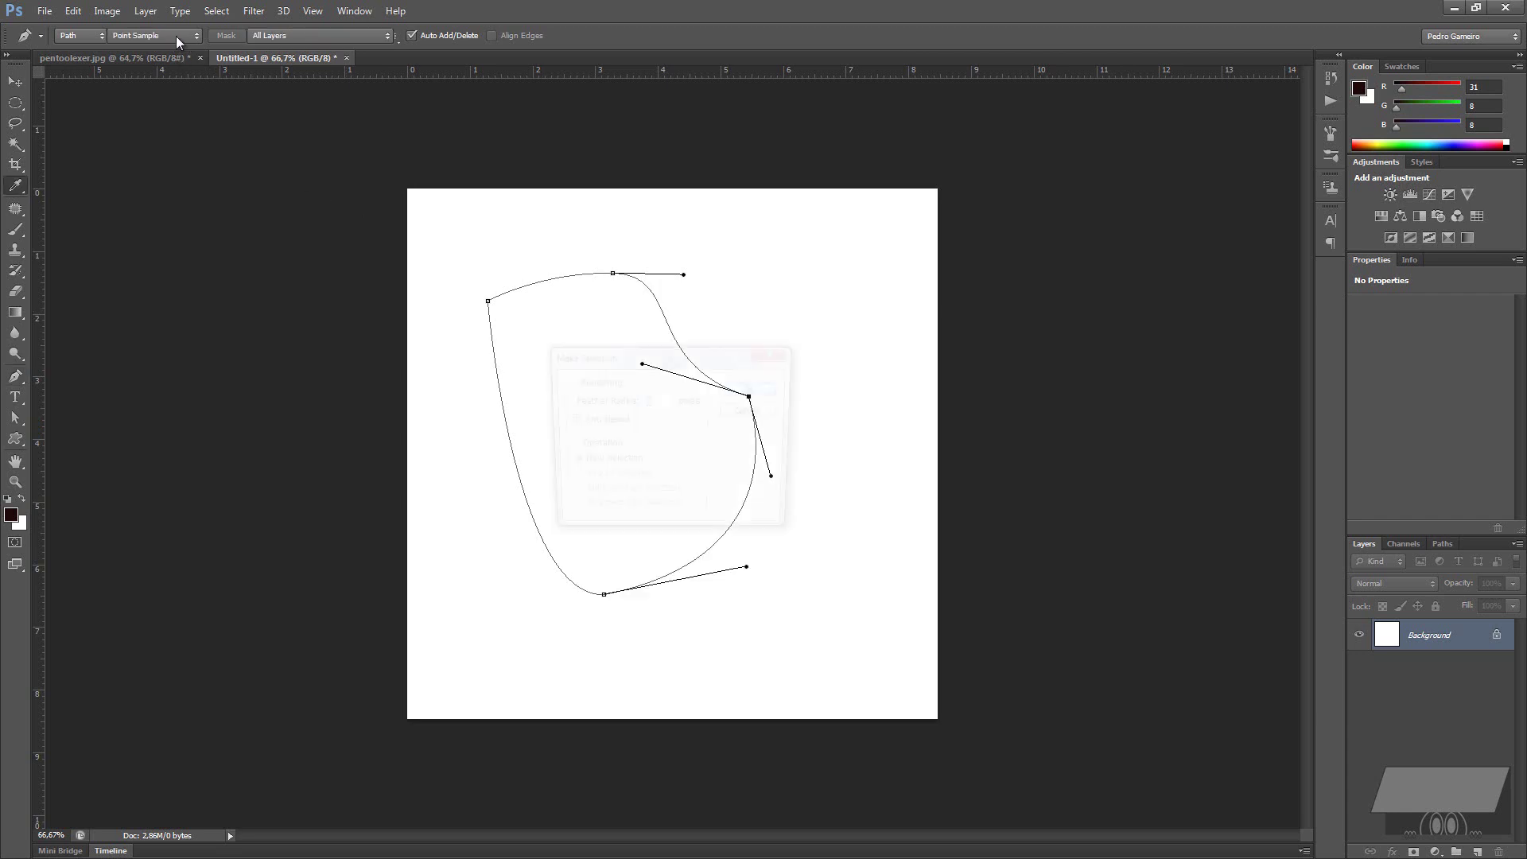
pyautogui.moveTo(645, 362); pyautogui.dragTo(640, 324)
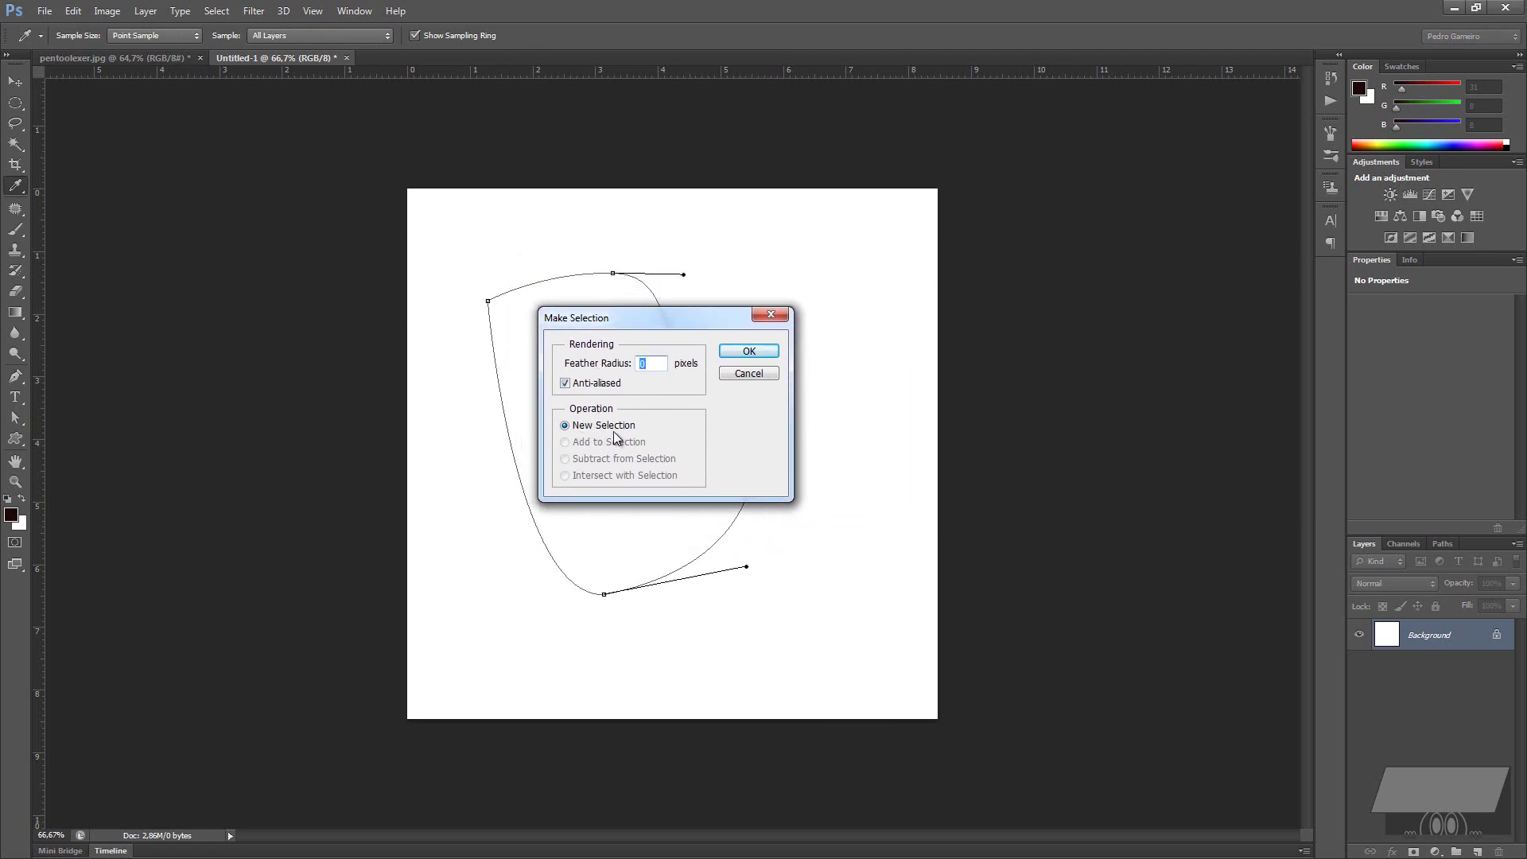
pyautogui.click(750, 350)
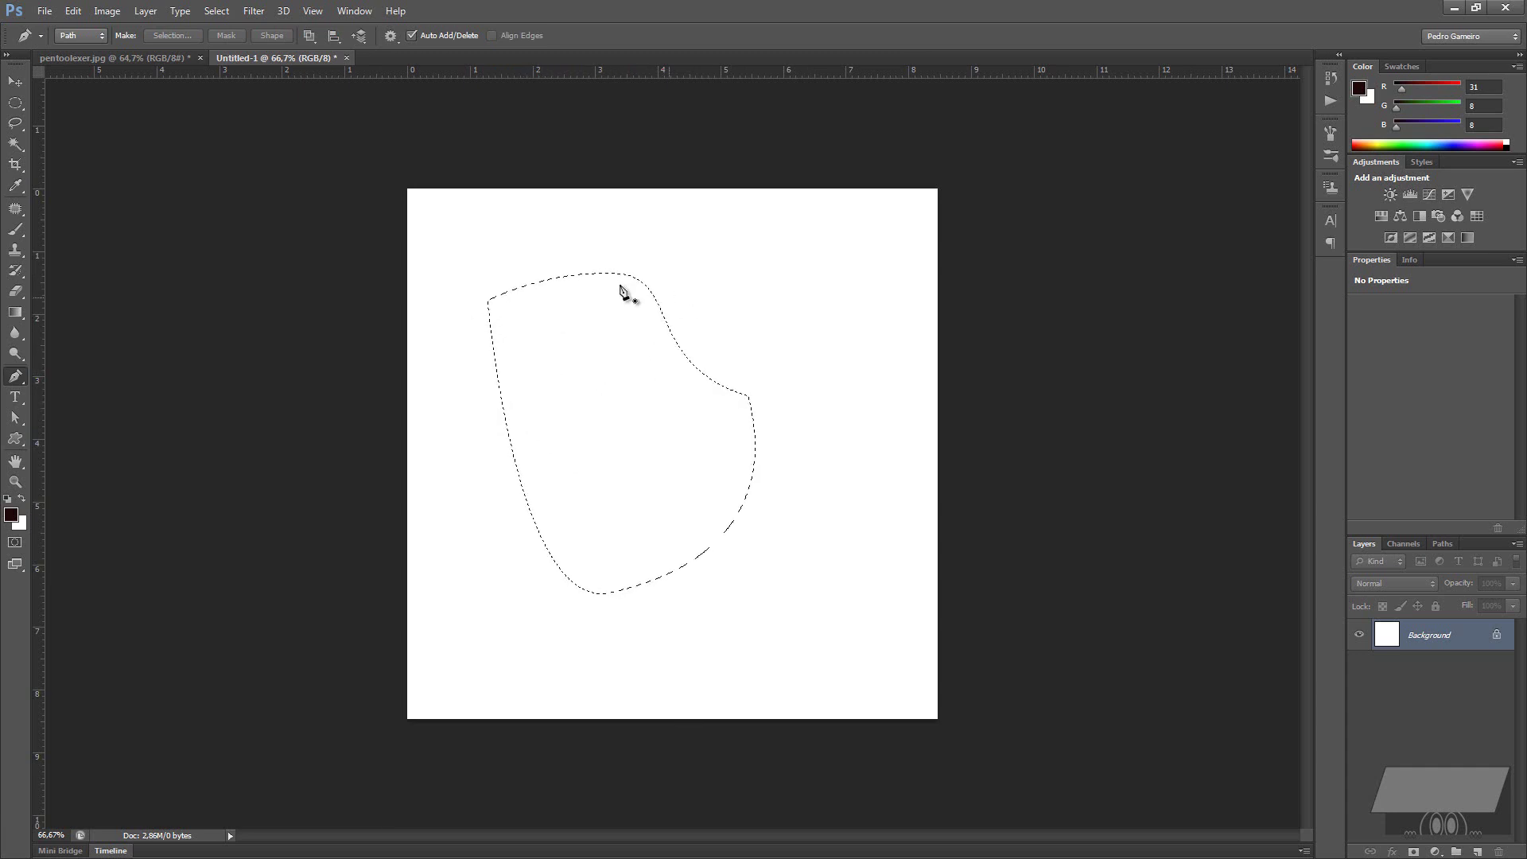
pyautogui.click(149, 55)
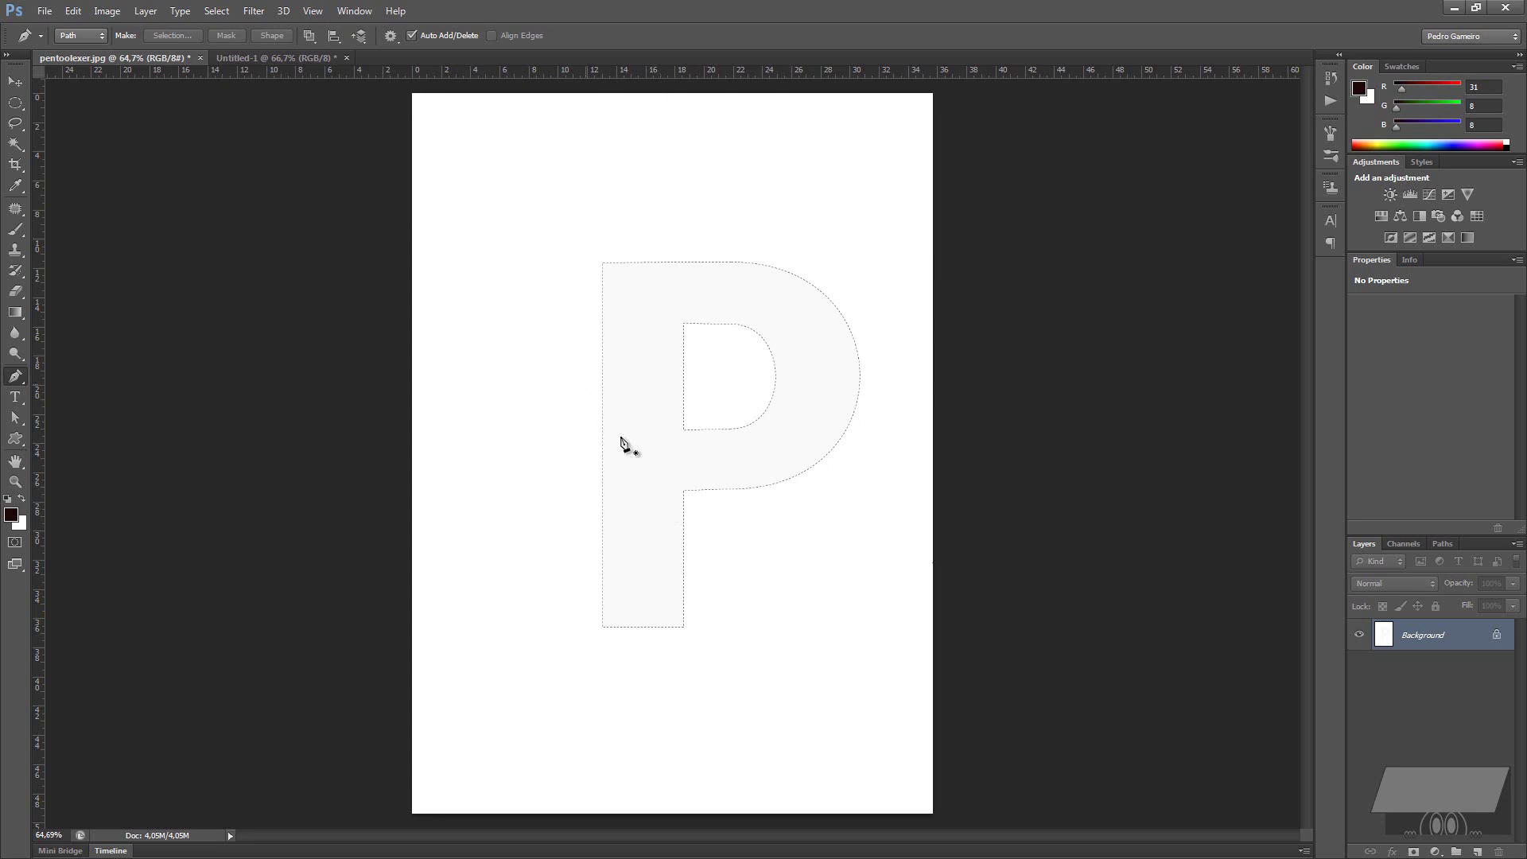
# Trace the letter P's outer outline as a closed path with corner and curved anchors
pyautogui.click(603, 264)
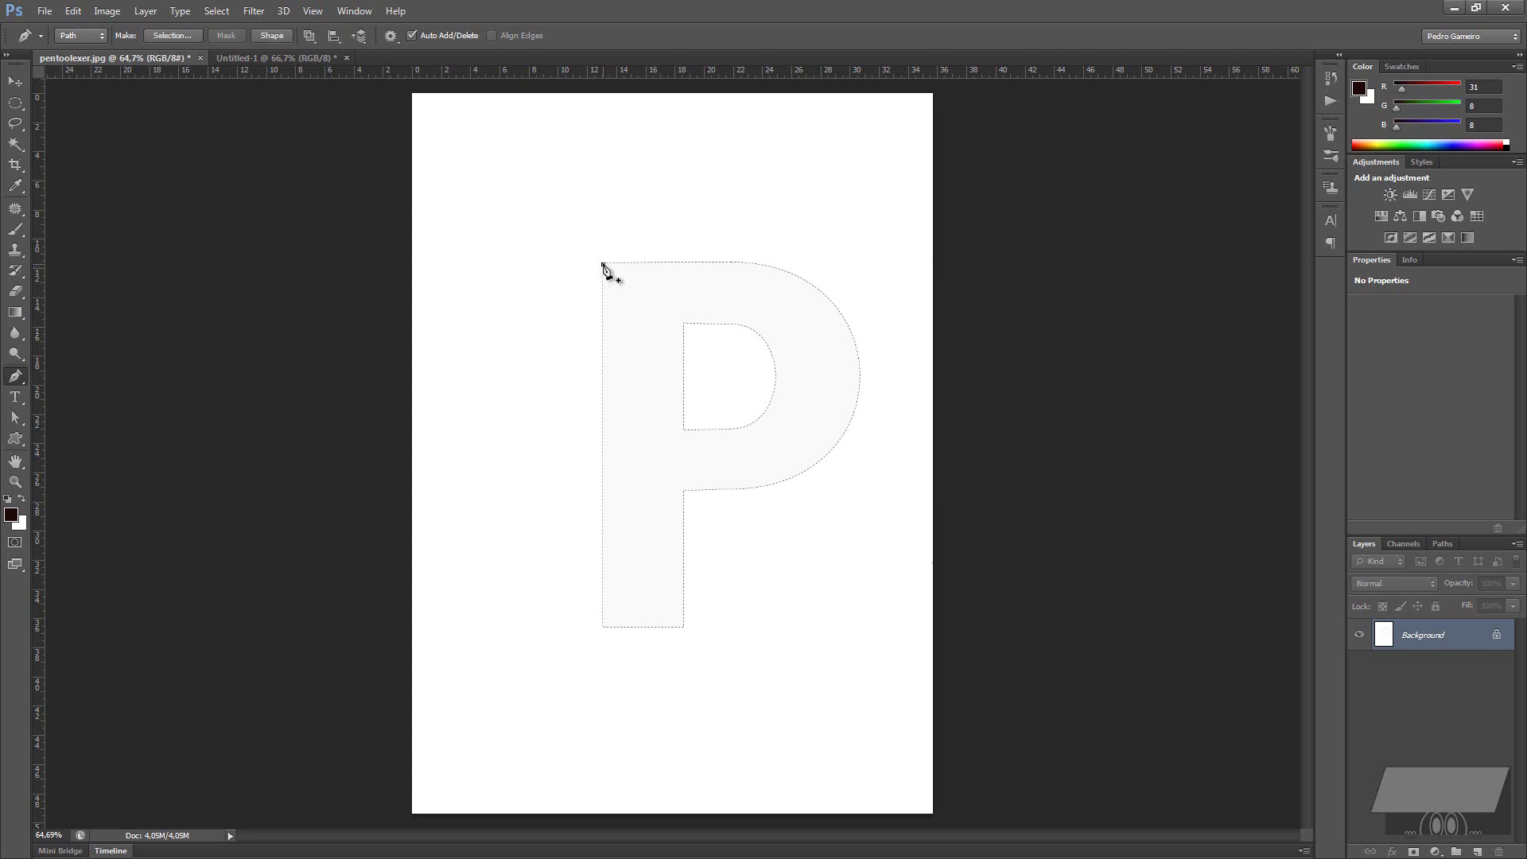
pyautogui.click(603, 628)
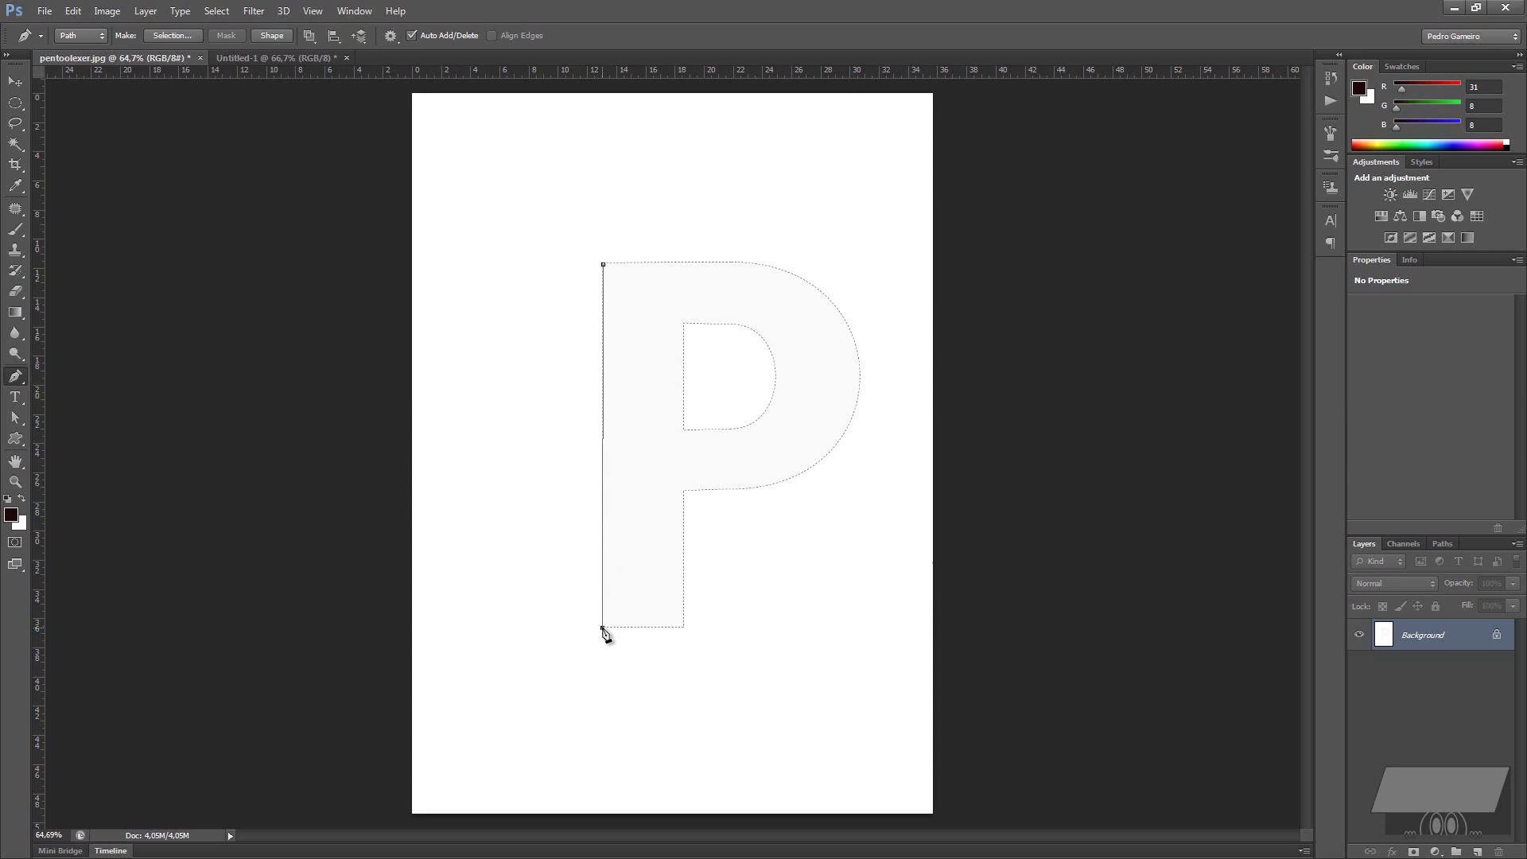
pyautogui.click(685, 628)
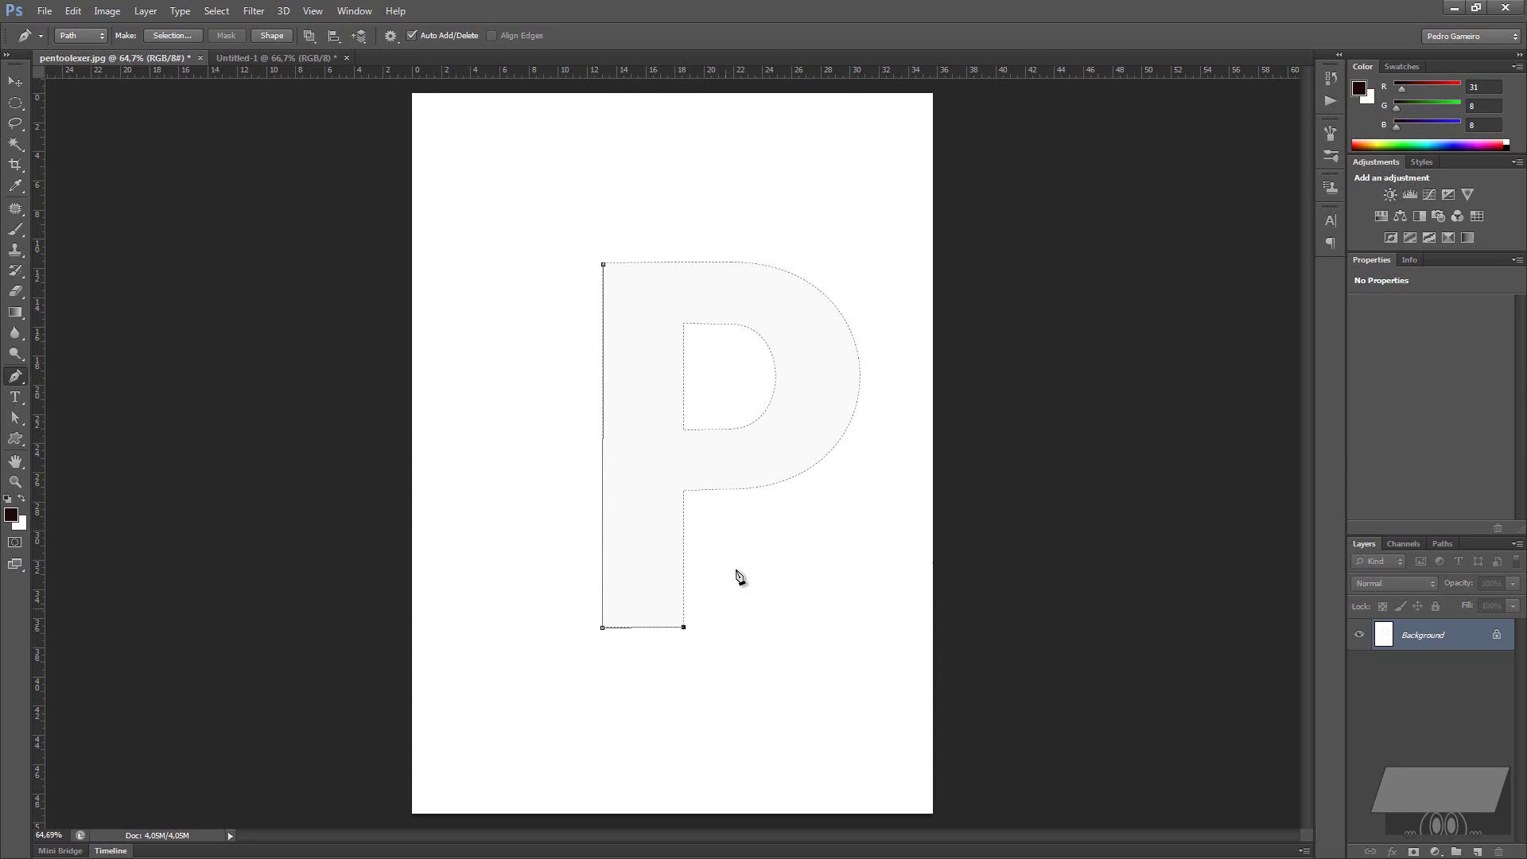
pyautogui.click(684, 491)
pyautogui.moveTo(861, 374); pyautogui.dragTo(855, 244)
pyautogui.moveTo(740, 261); pyautogui.dragTo(712, 258)
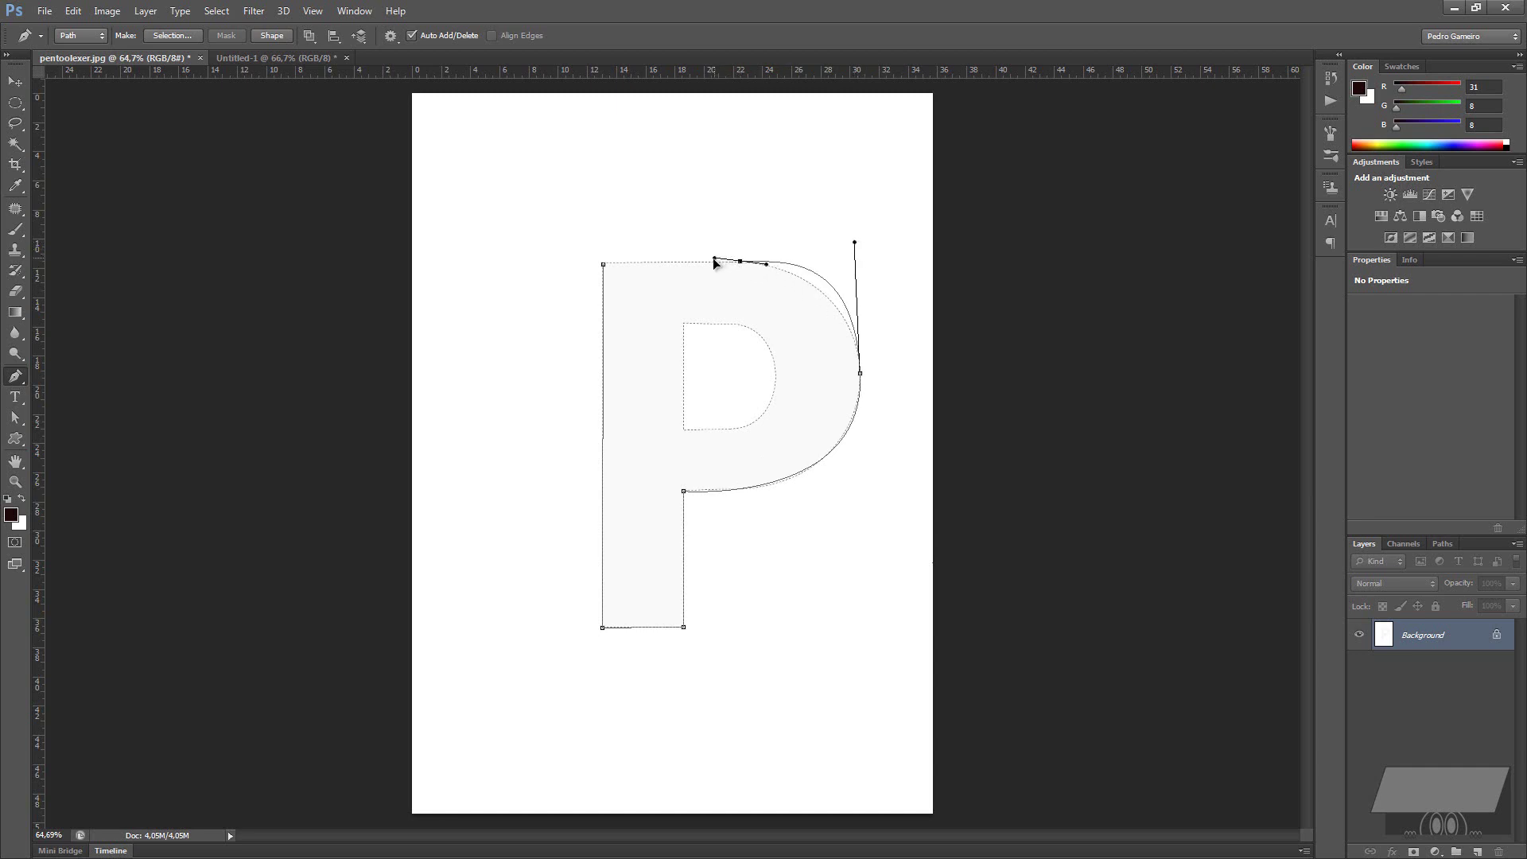
pyautogui.click(604, 265)
# Refine the bowl's curve handles so the path hugs the P's edge
pyautogui.moveTo(860, 373); pyautogui.dragTo(866, 504)
pyautogui.moveTo(684, 492); pyautogui.dragTo(685, 494)
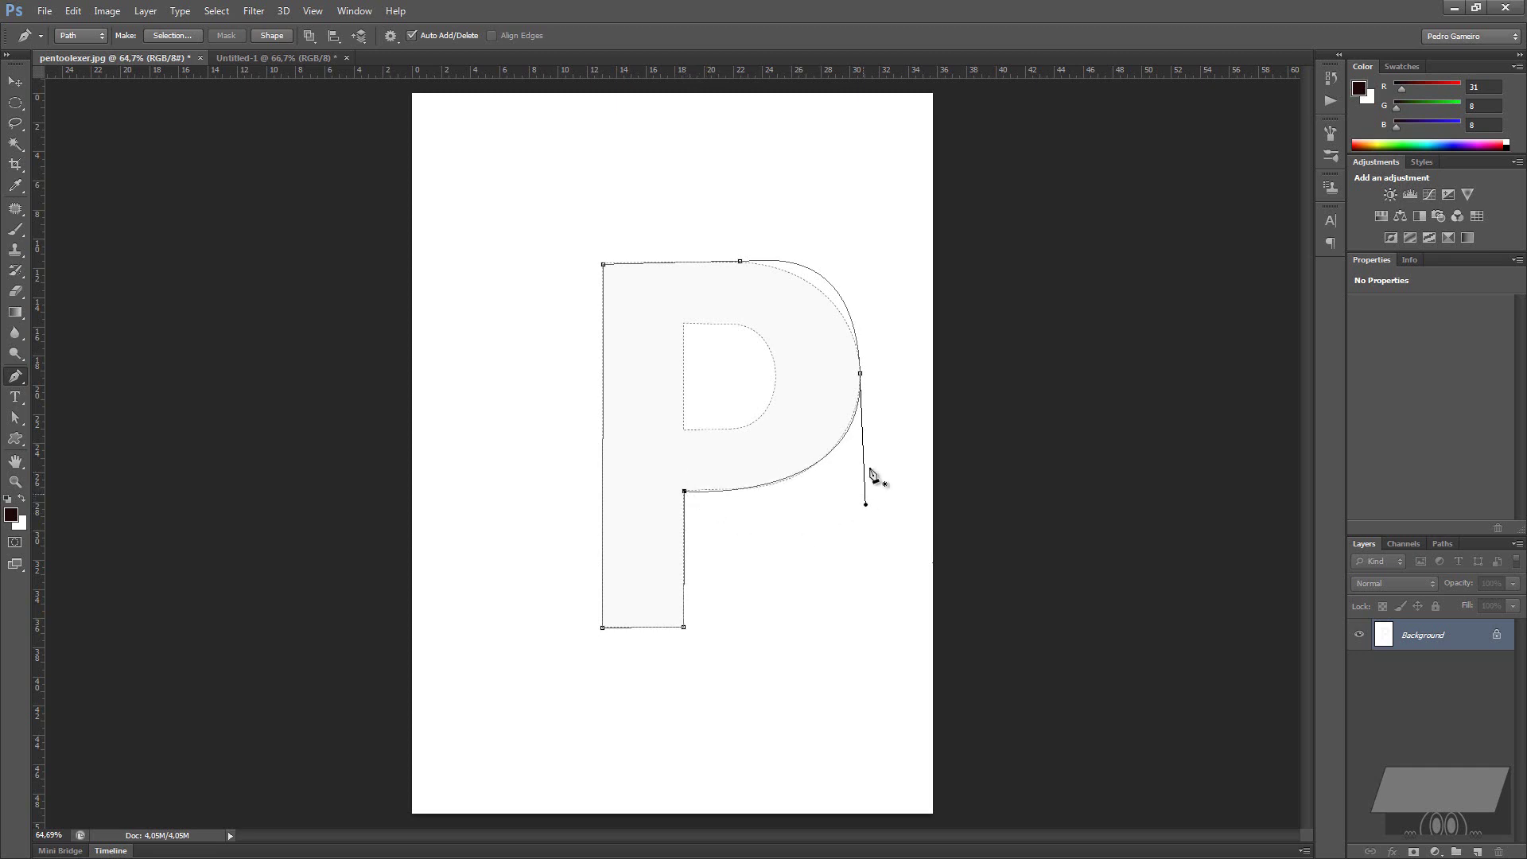
pyautogui.click(861, 374)
pyautogui.moveTo(857, 243); pyautogui.dragTo(848, 269)
pyautogui.moveTo(766, 264); pyautogui.dragTo(846, 274)
# Make a New Selection from the P outline path with 0 feather
pyautogui.click(181, 37)
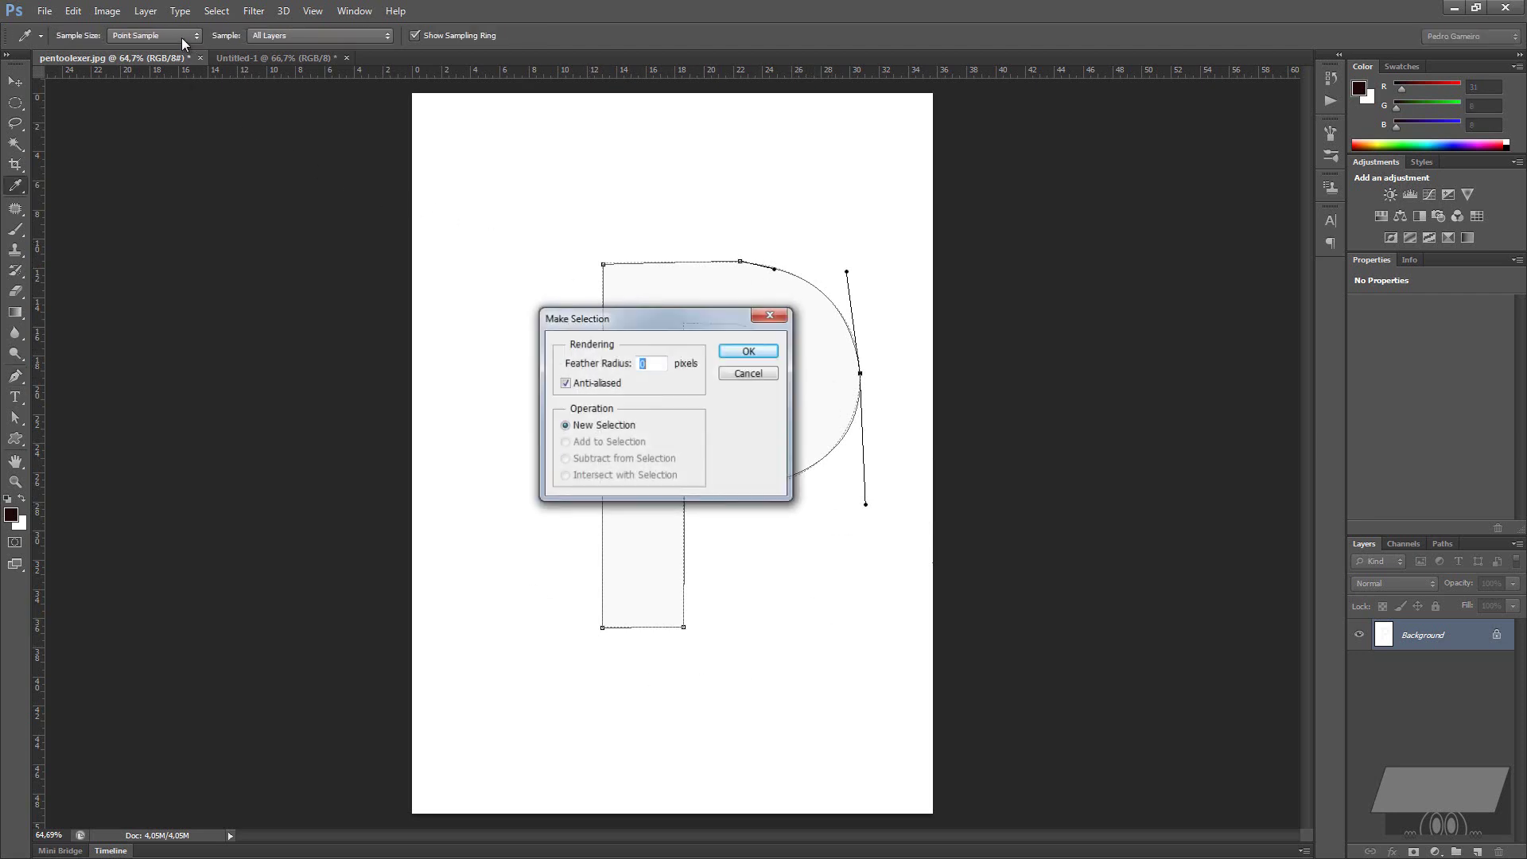
pyautogui.click(729, 354)
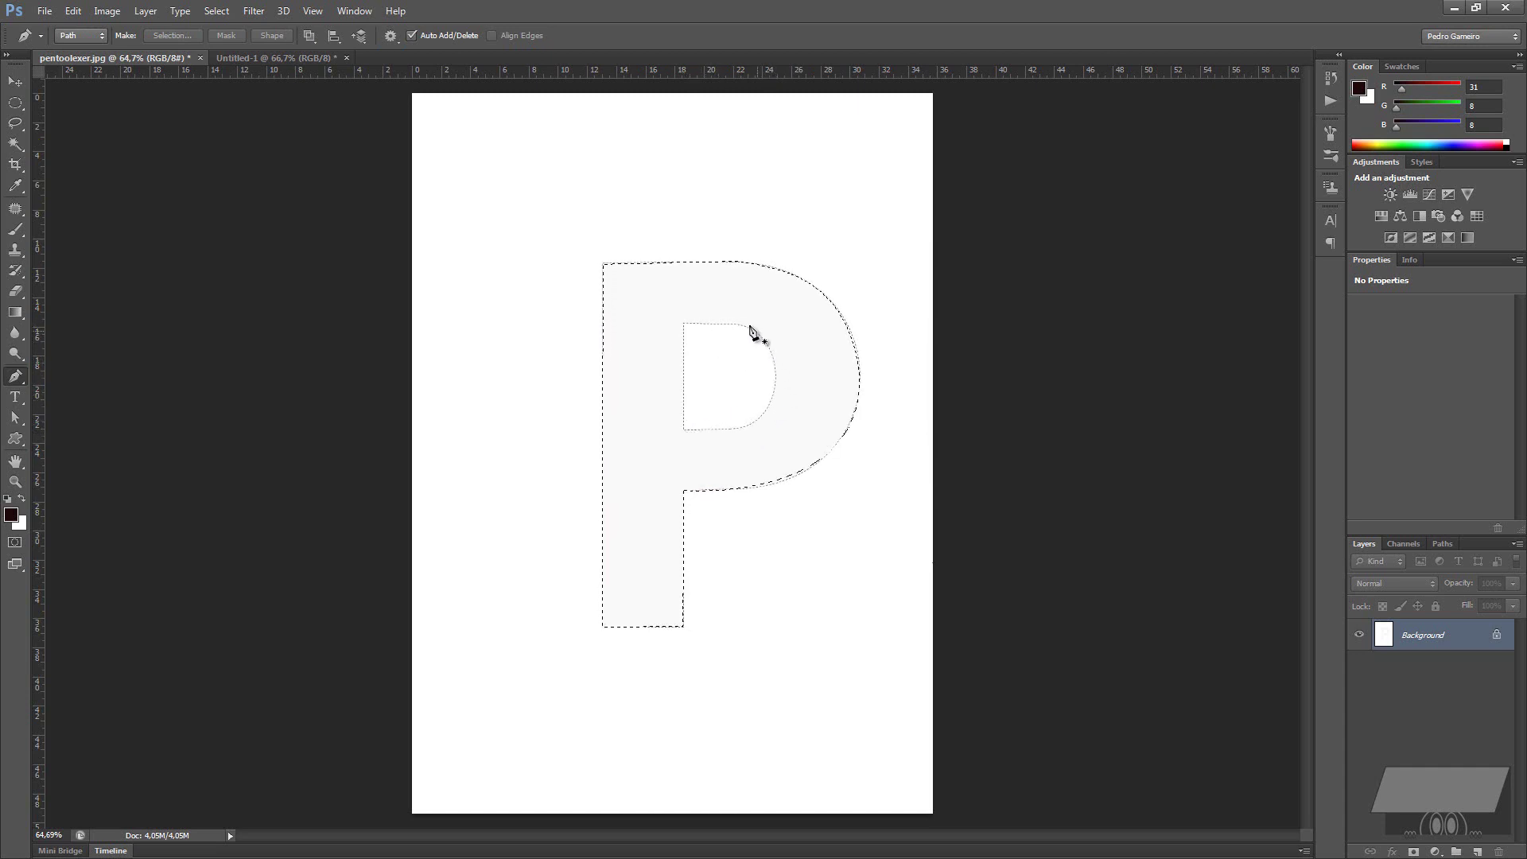
# Trace the P's inner counter as a closed path and bring up its Make Selection options
pyautogui.click(682, 323)
pyautogui.click(684, 429)
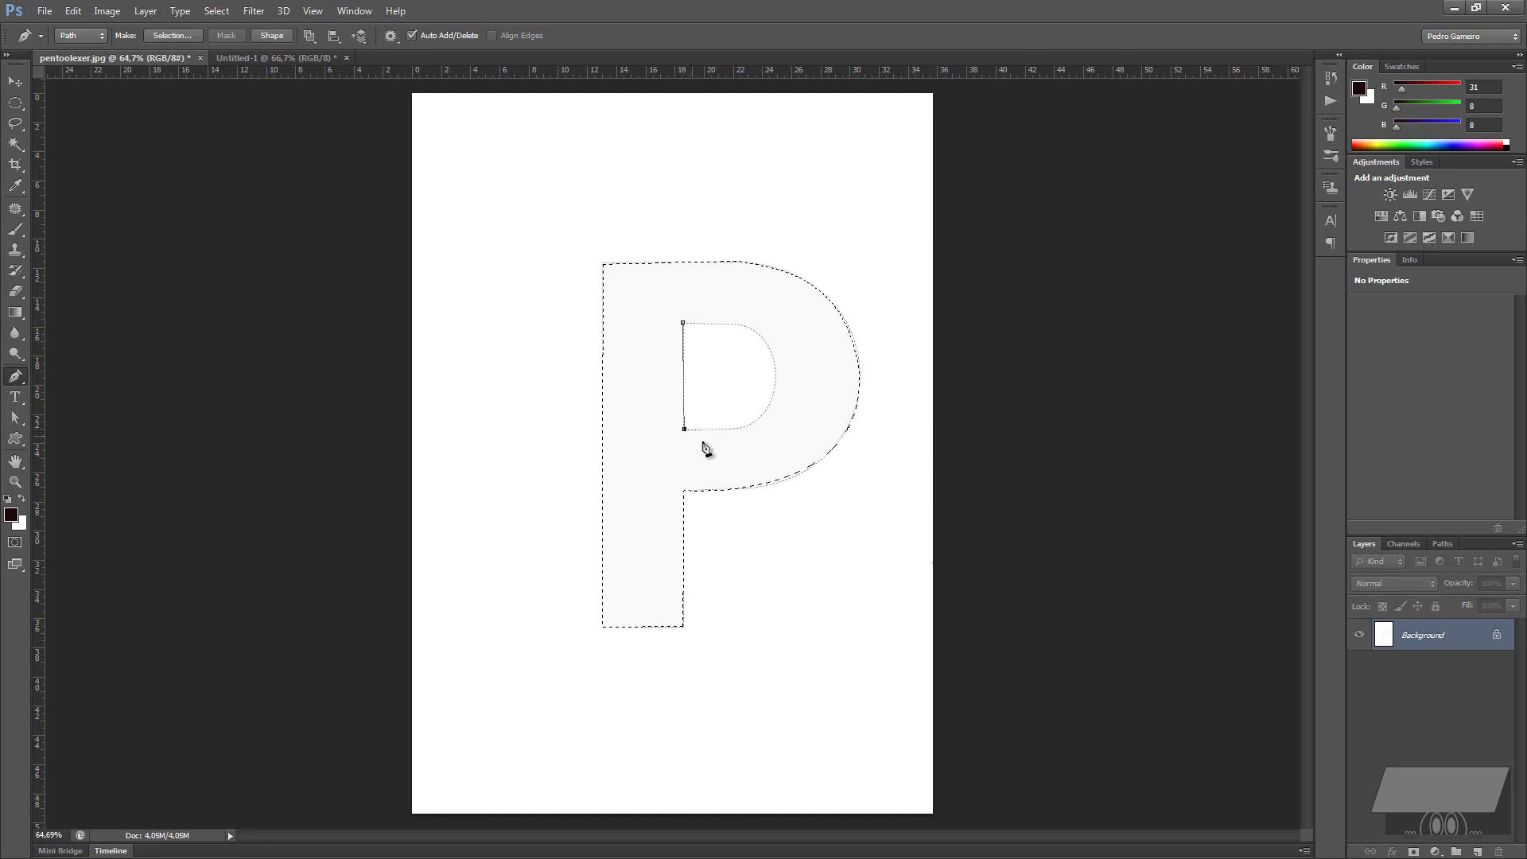
pyautogui.click(738, 429)
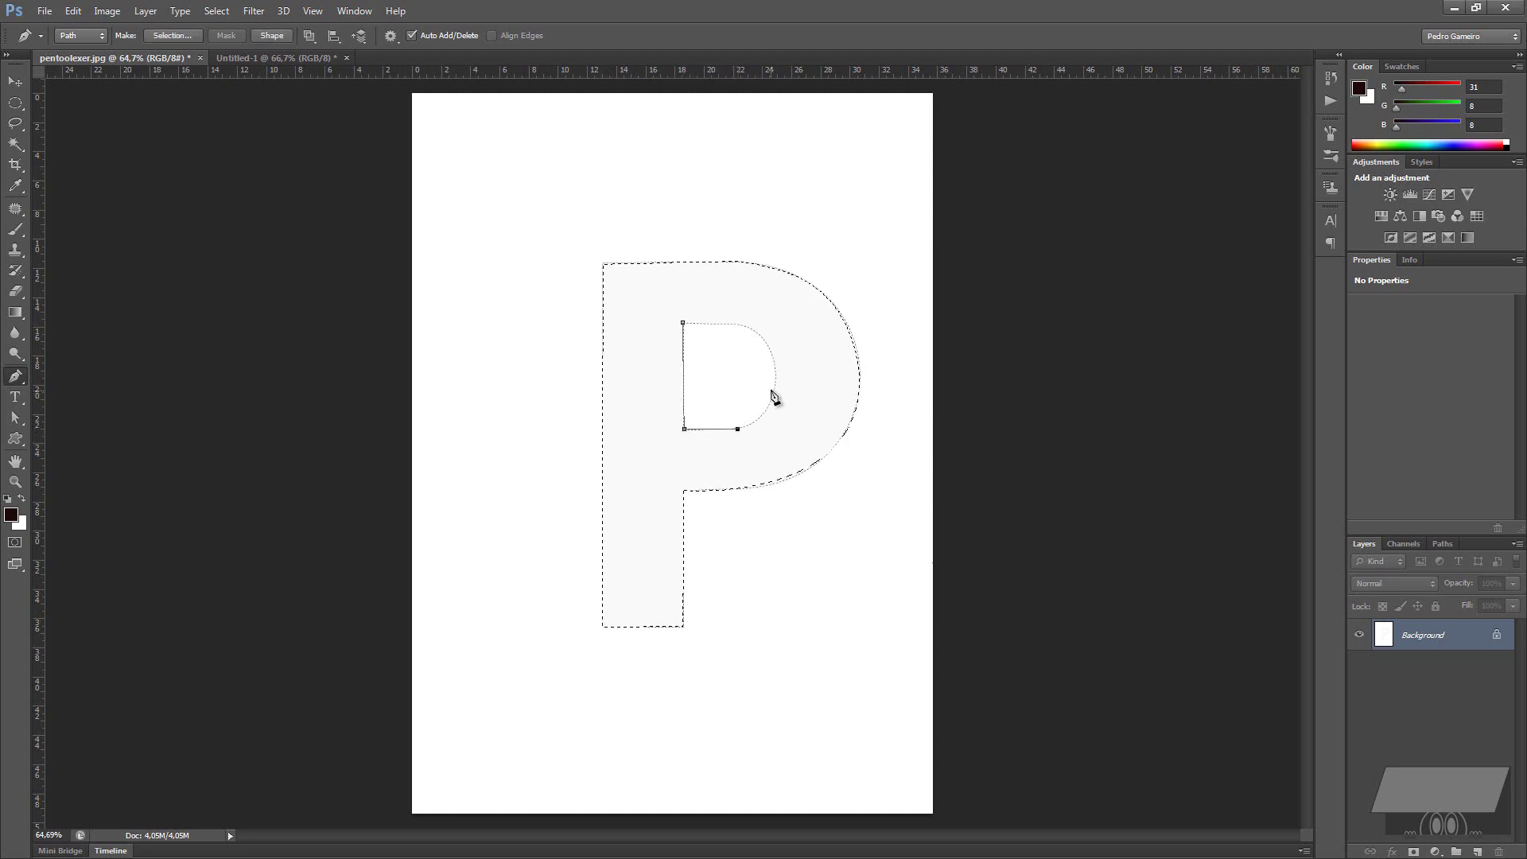
pyautogui.click(777, 375)
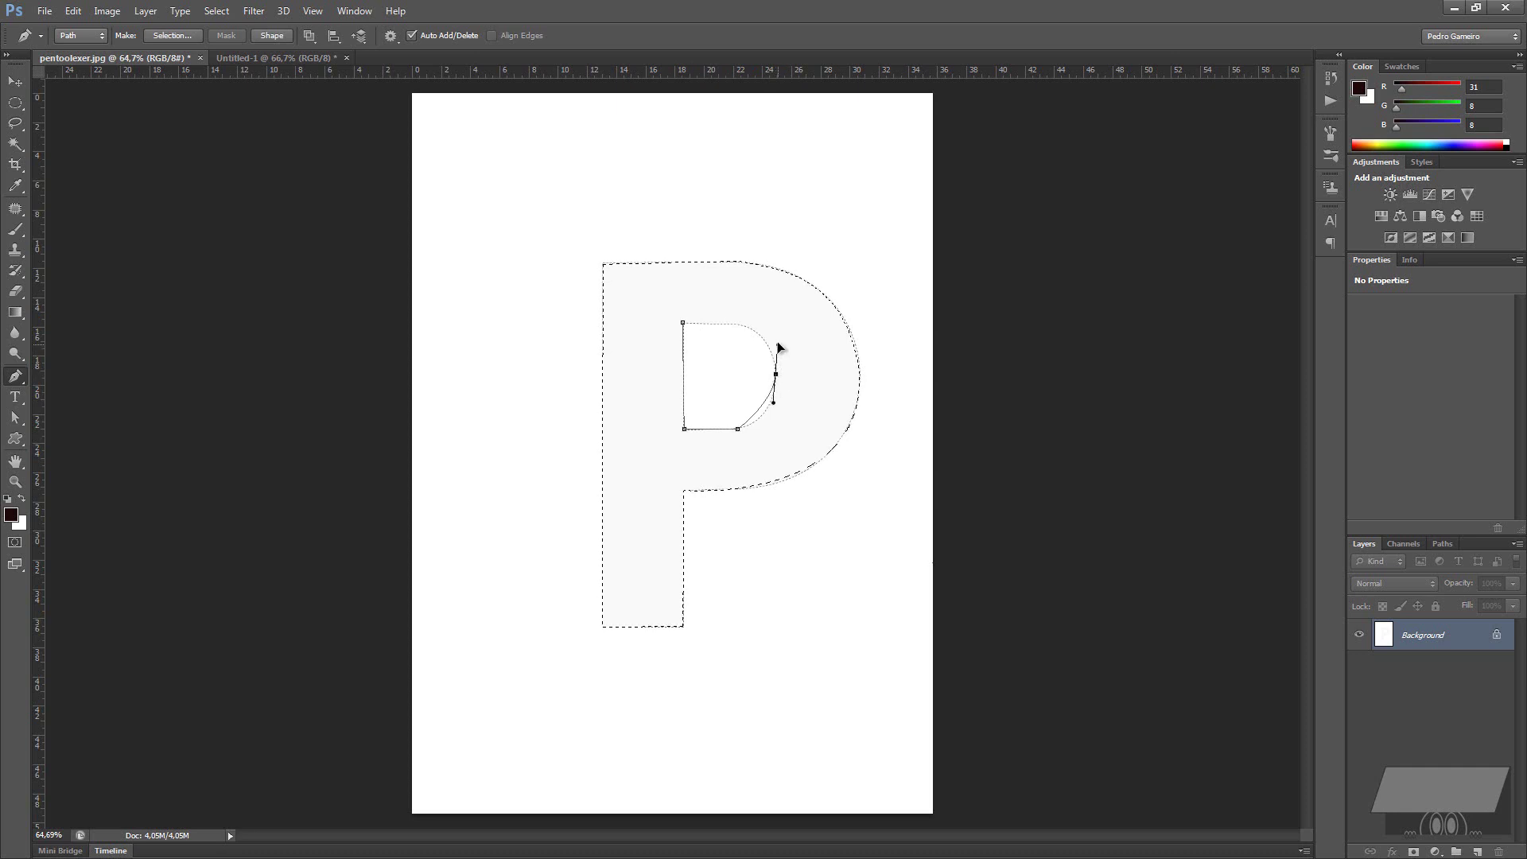
pyautogui.moveTo(779, 368); pyautogui.dragTo(776, 325)
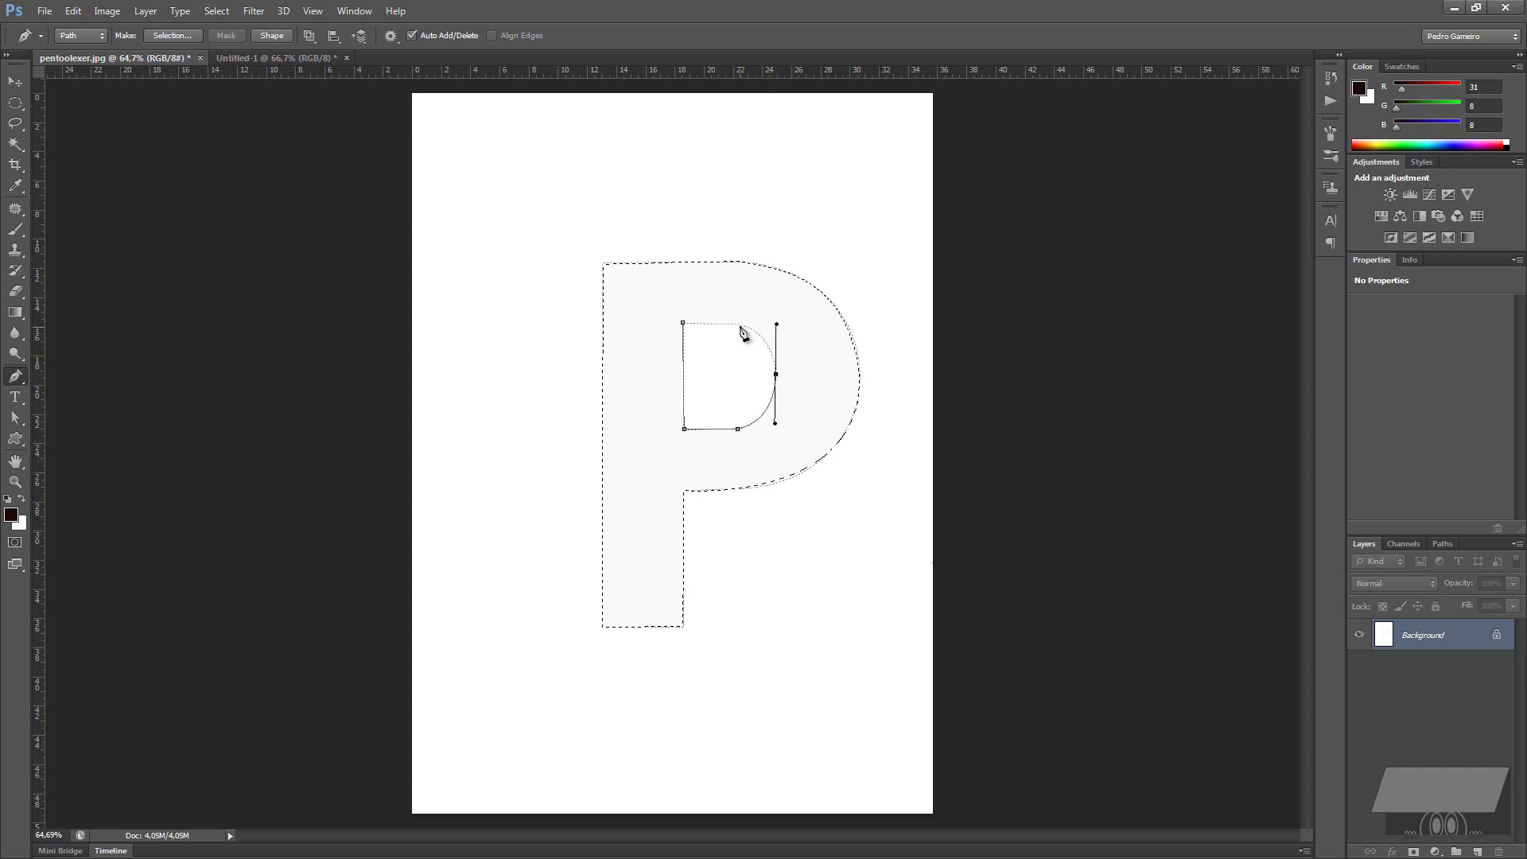
pyautogui.click(685, 325)
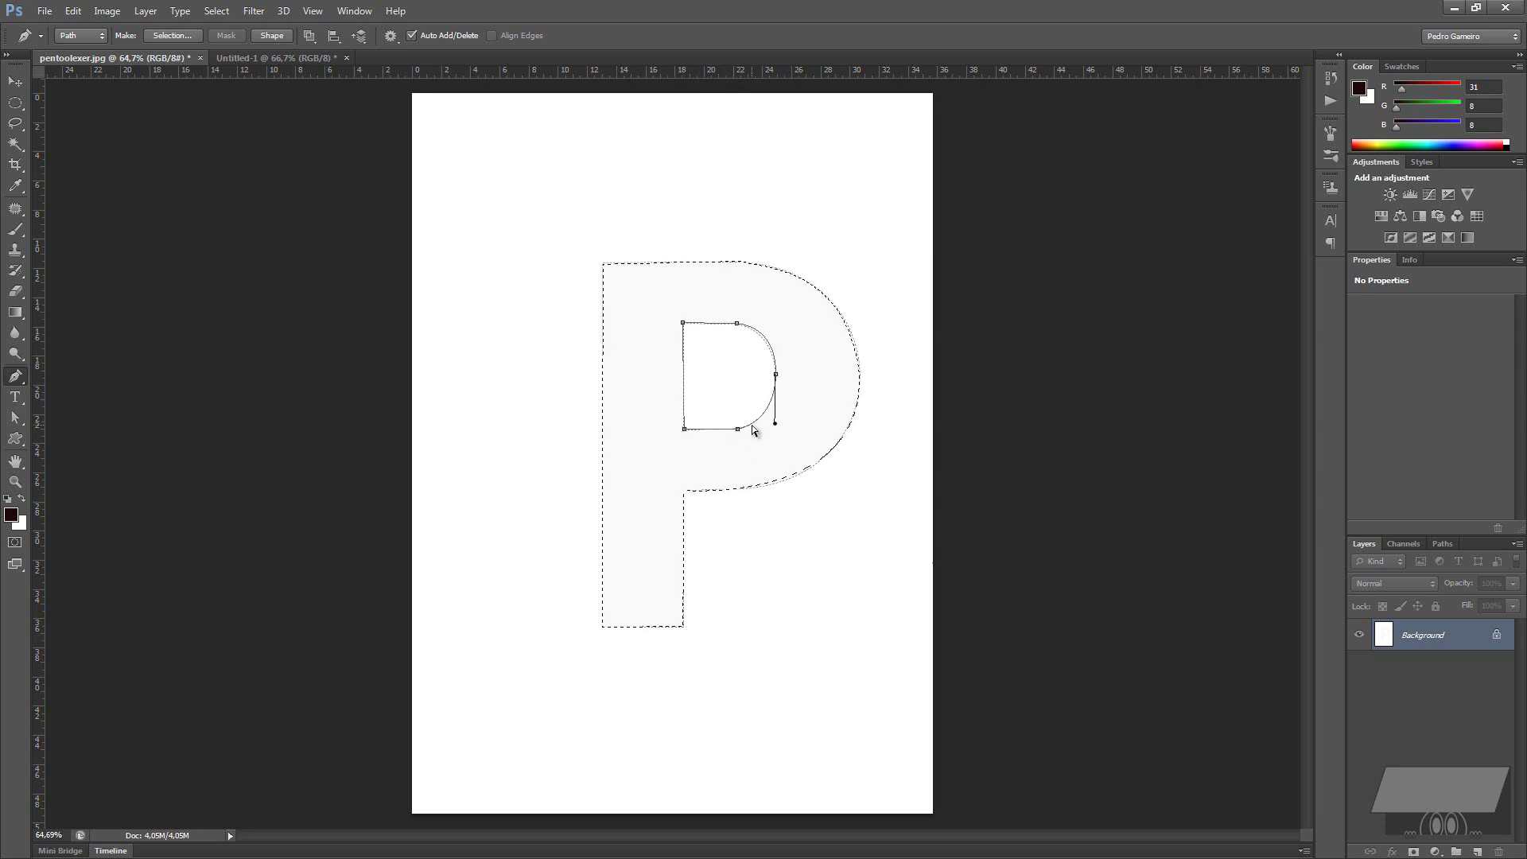
pyautogui.moveTo(777, 374); pyautogui.dragTo(776, 375)
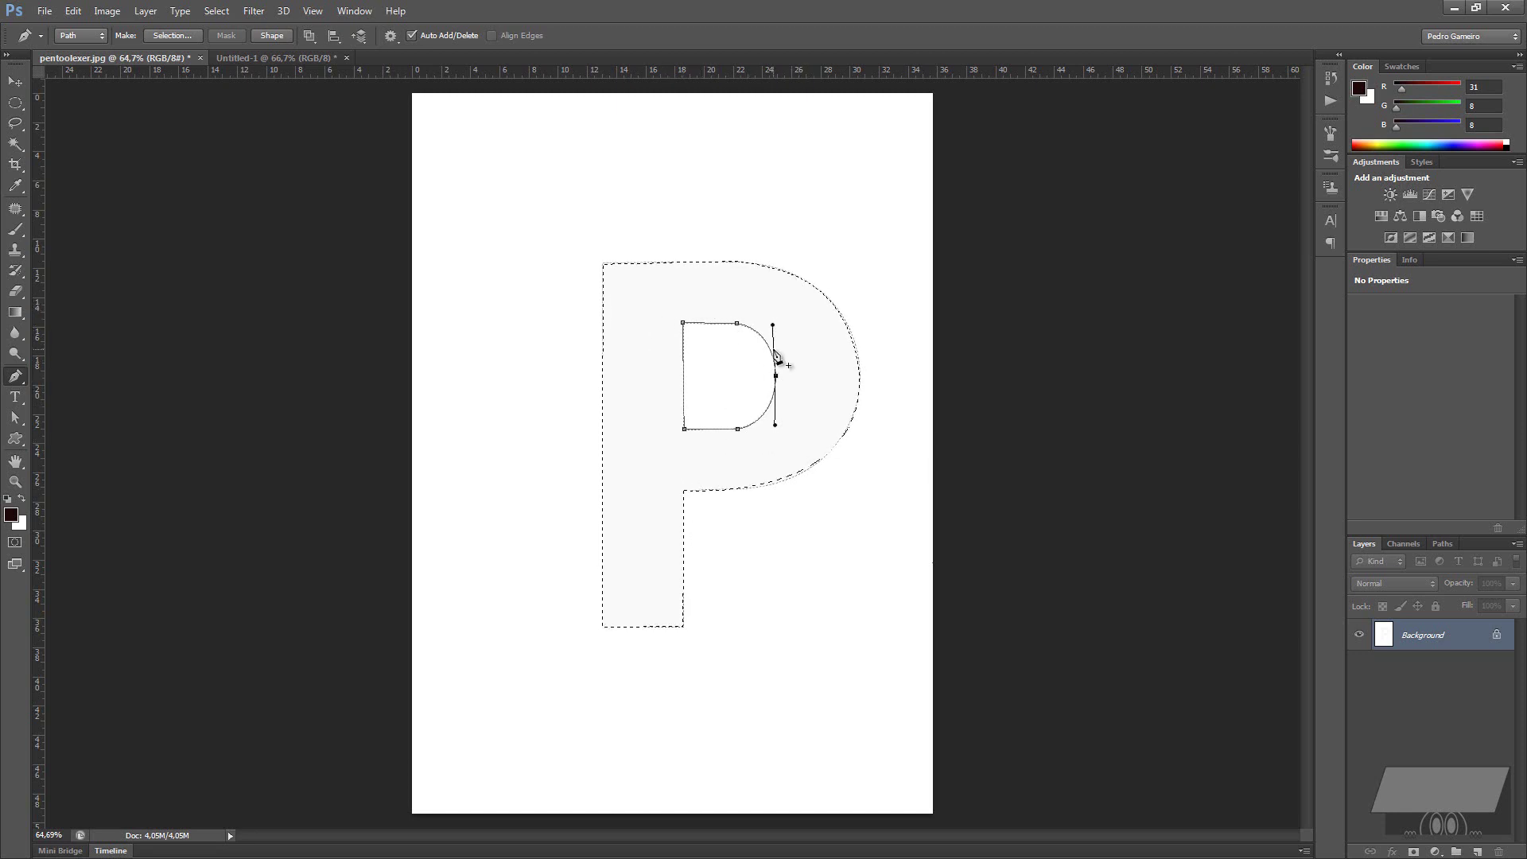
pyautogui.click(179, 36)
pyautogui.moveTo(643, 324); pyautogui.dragTo(423, 221)
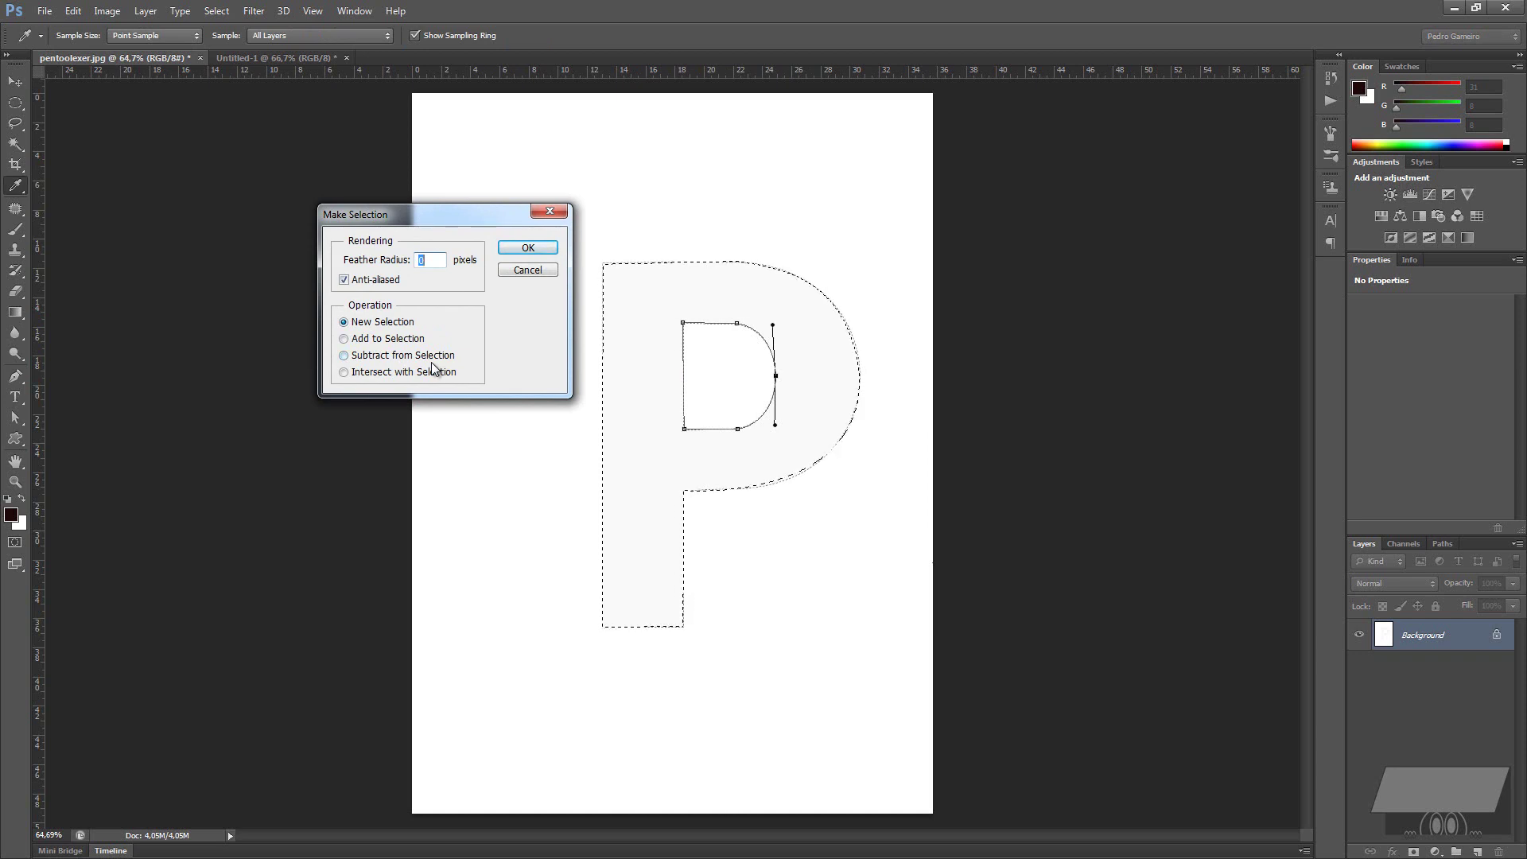
# Subtract the counter path from the existing P selection
pyautogui.click(345, 355)
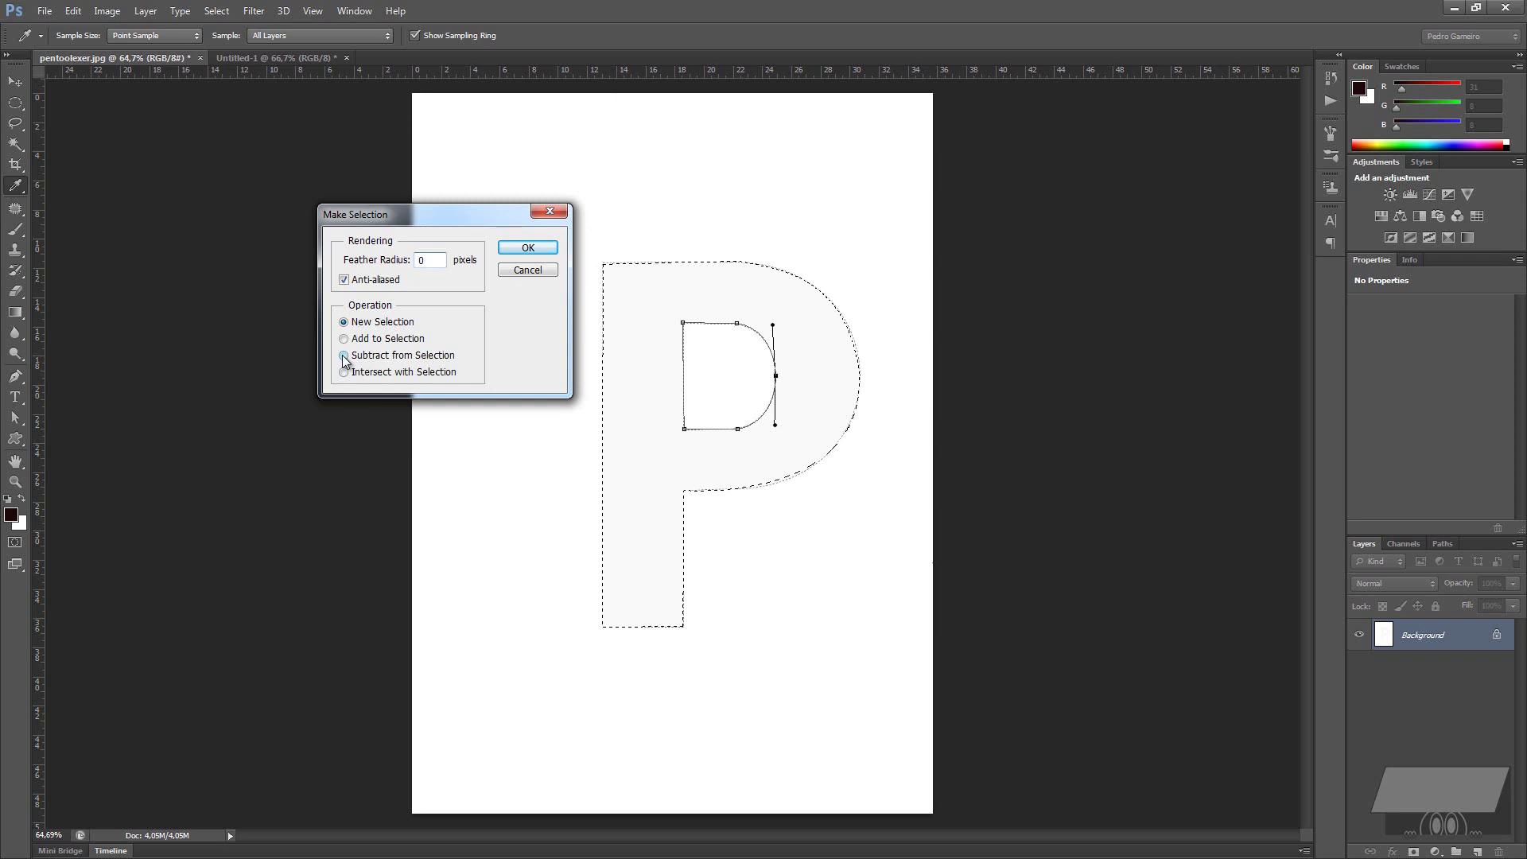
pyautogui.click(528, 248)
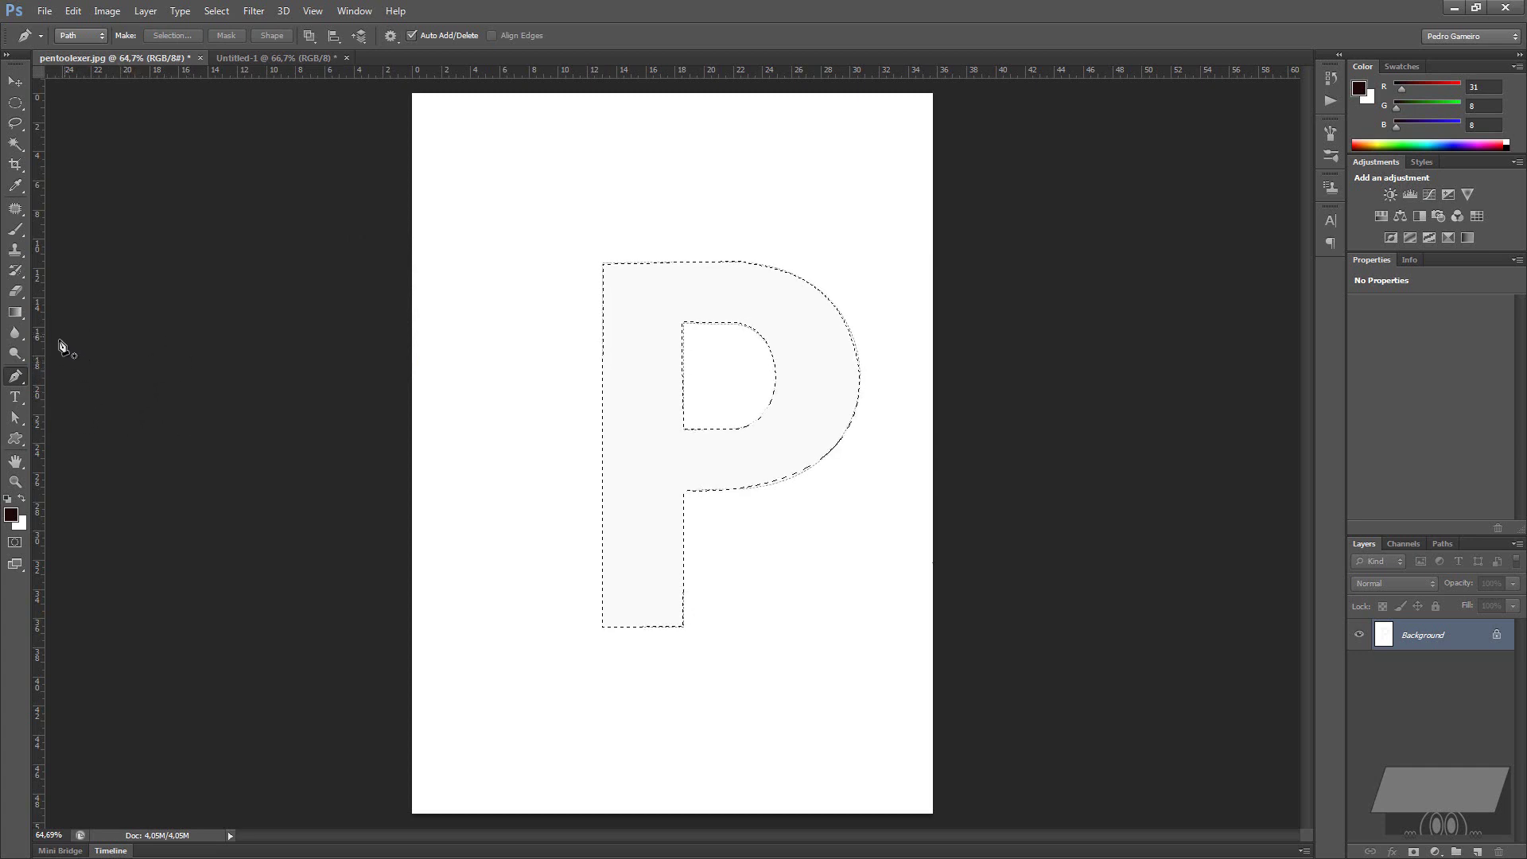
# Set the foreground colour to pure red (#ff0000)
pyautogui.click(15, 229)
pyautogui.press('i')
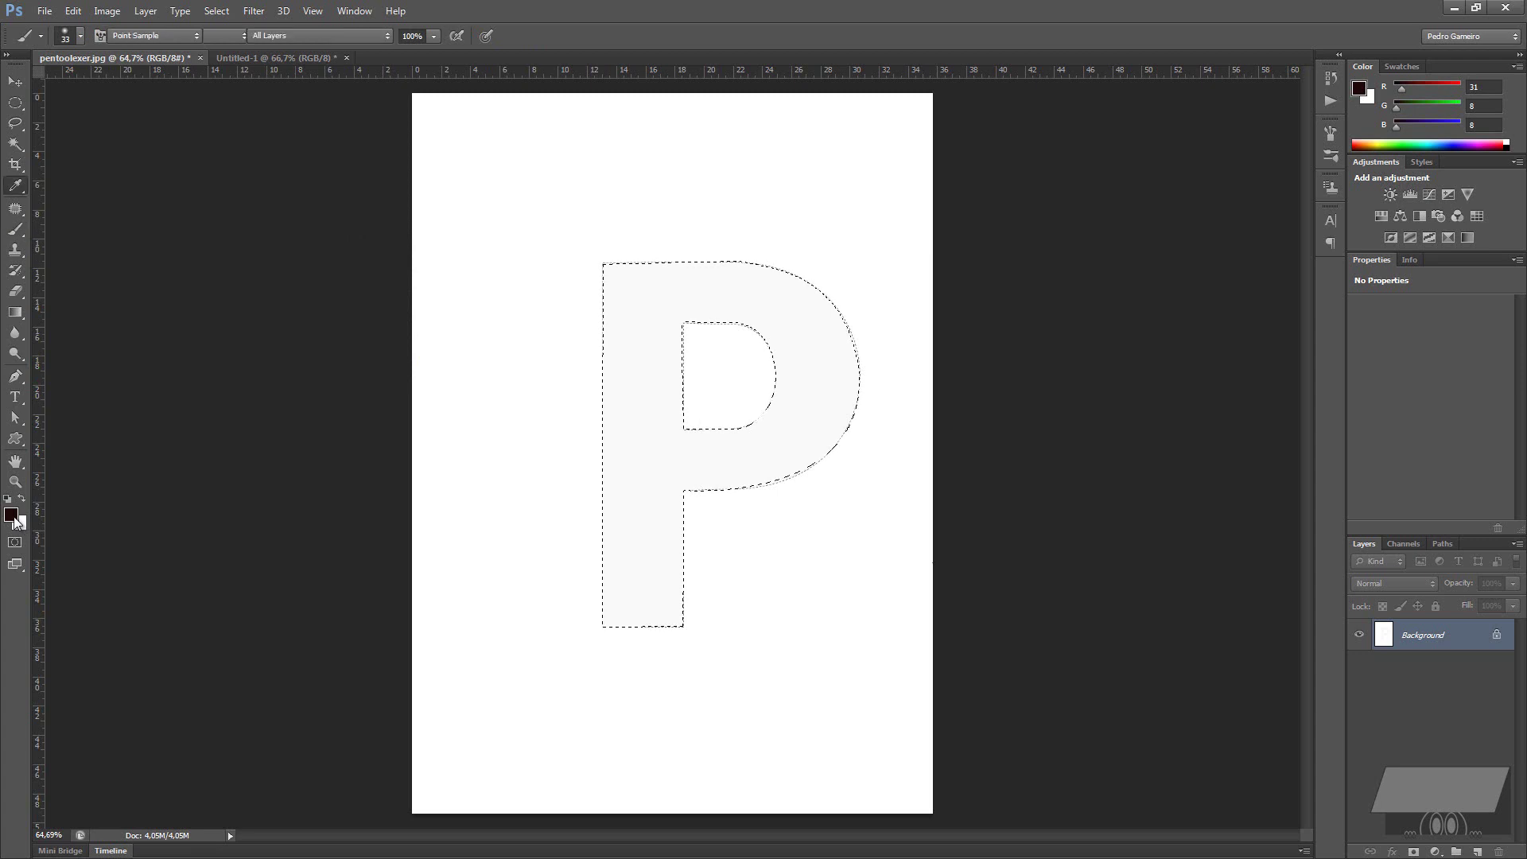
pyautogui.click(11, 515)
pyautogui.click(1327, 438)
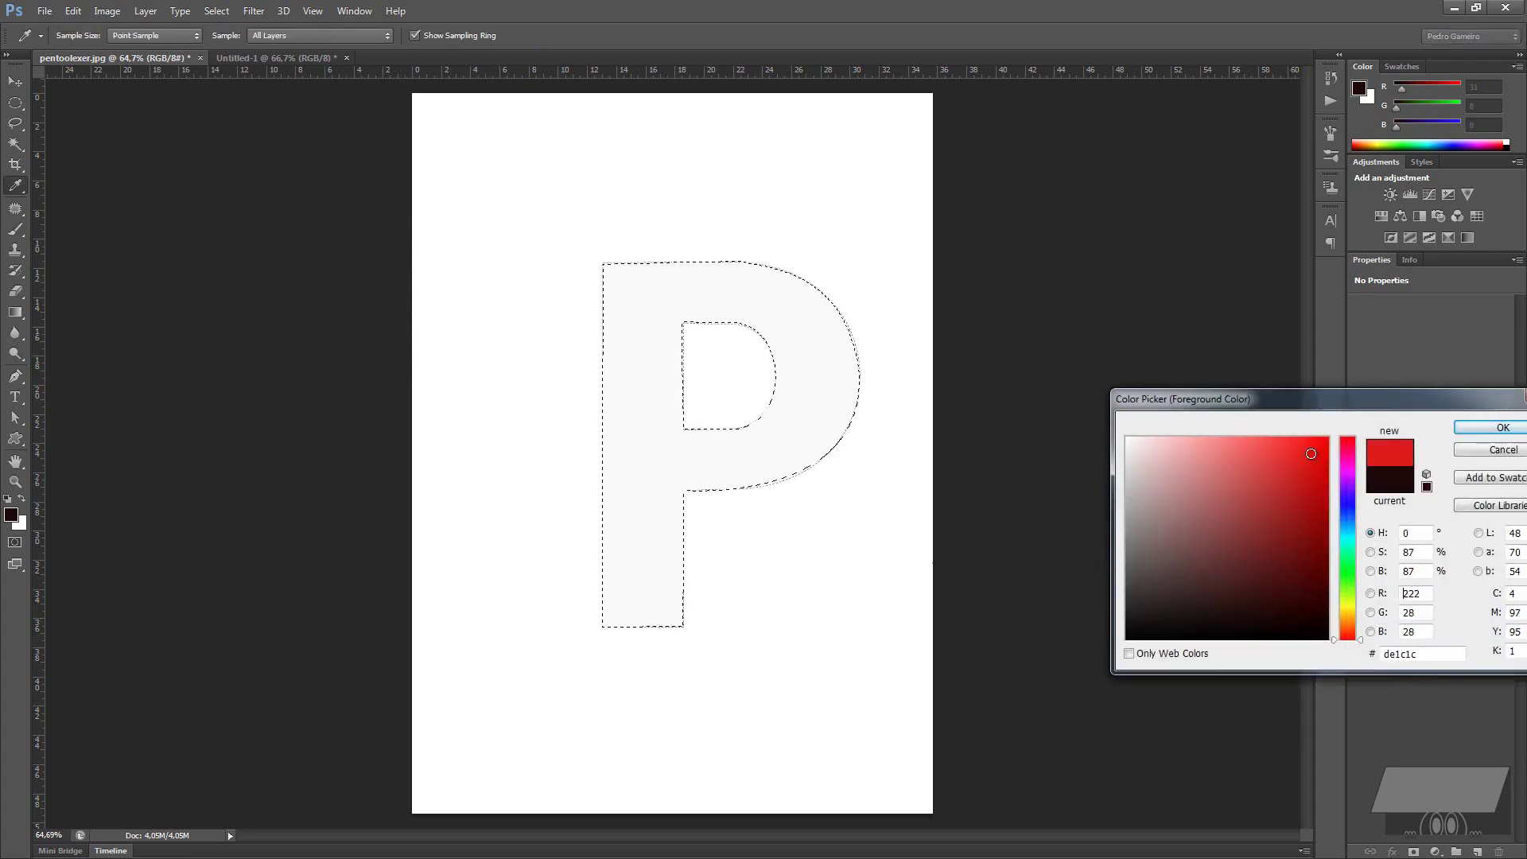
pyautogui.click(1466, 431)
# Paint over the P selection with a large soft brush, filling it red
pyautogui.press('b')
pyautogui.moveTo(667, 342); pyautogui.dragTo(800, 385)
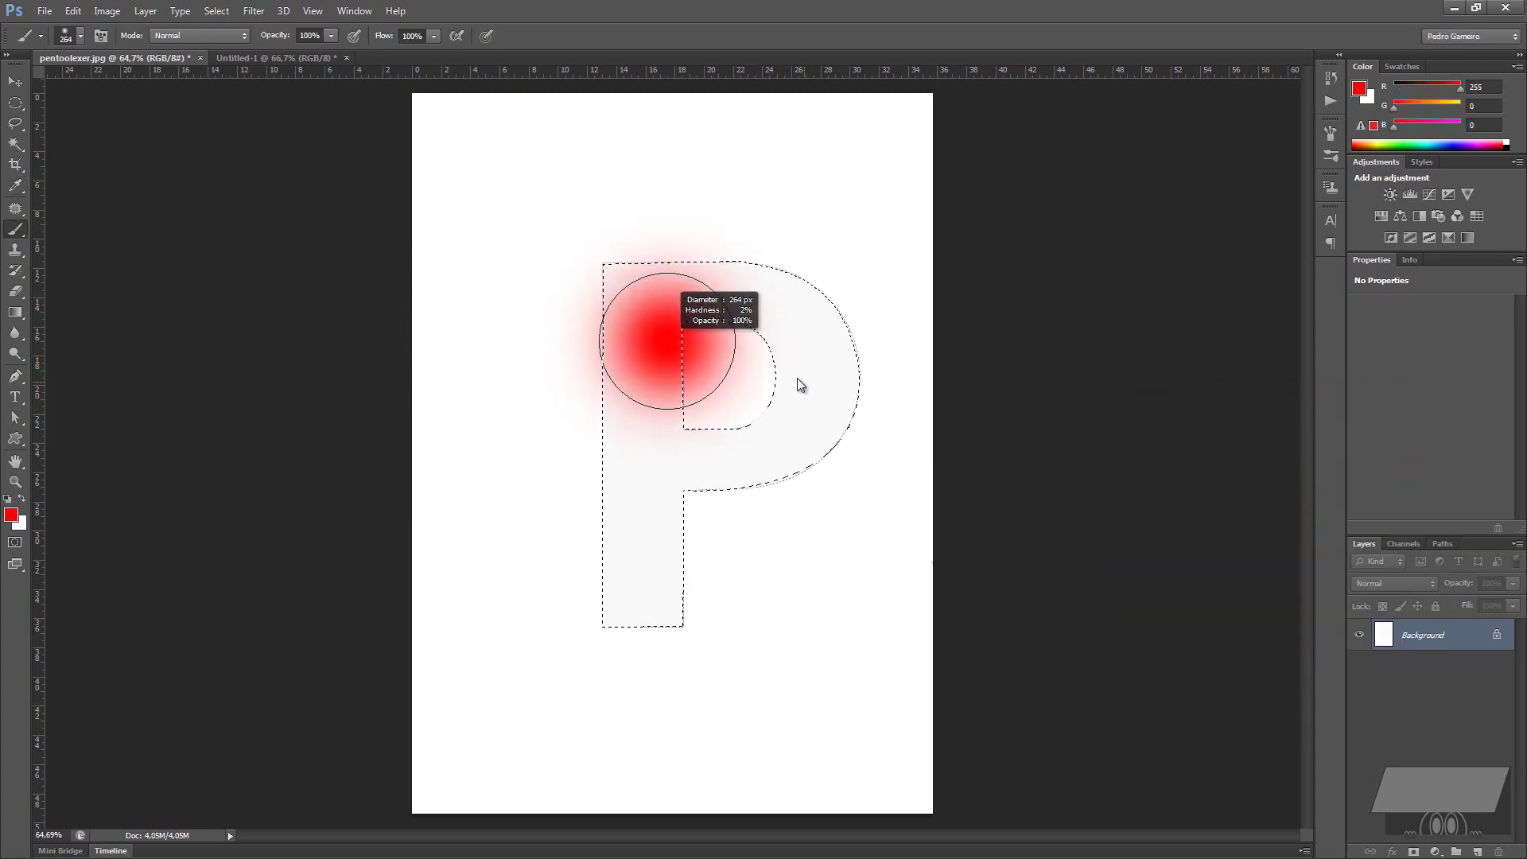
pyautogui.moveTo(620, 286)
pyautogui.mouseDown()
pyautogui.moveTo(726, 265)
pyautogui.moveTo(579, 511)
pyautogui.moveTo(677, 469)
pyautogui.moveTo(836, 290)
pyautogui.moveTo(628, 246)
pyautogui.mouseUp()
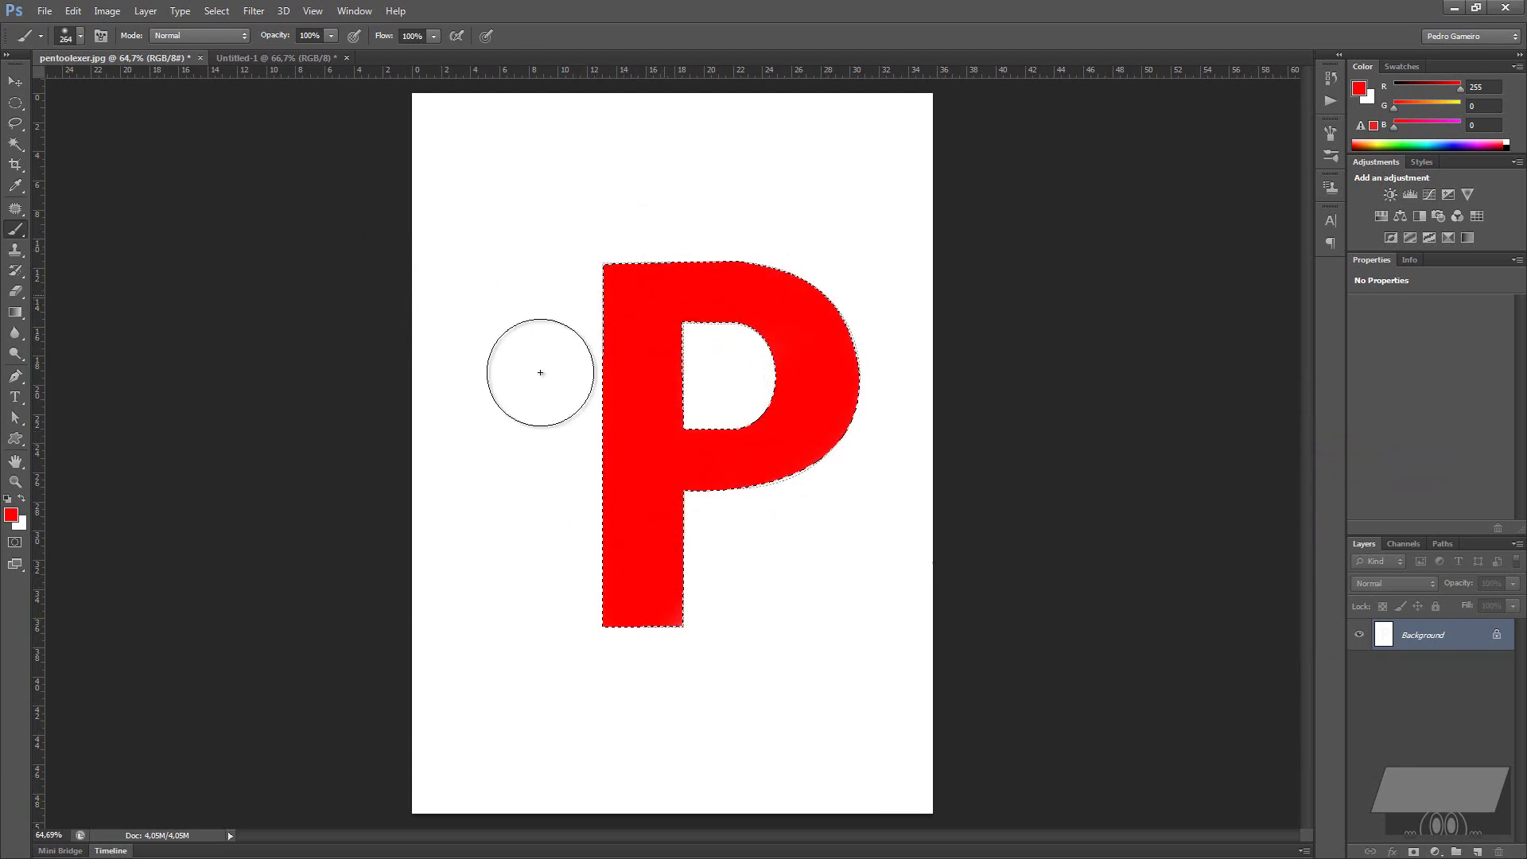